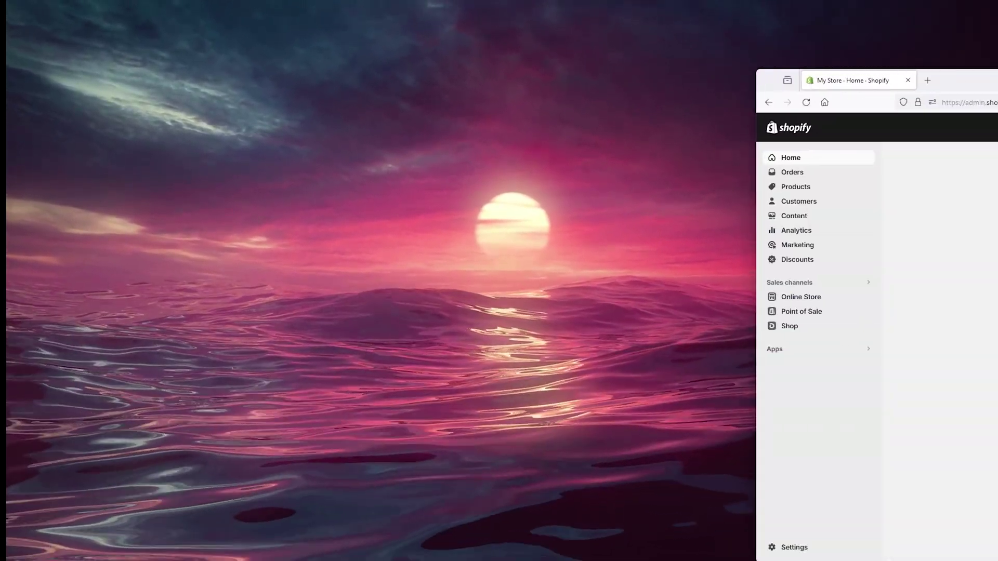
# - Bring the store admin fully into view and open the Digital Downloads app's product list
pyautogui.moveTo(997, 80); pyautogui.dragTo(629, 51)
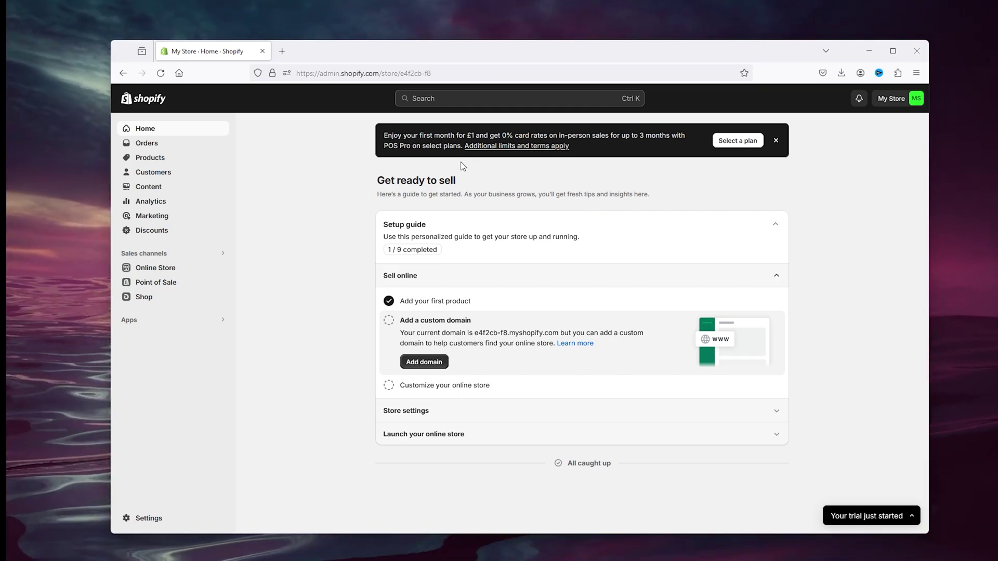
pyautogui.click(188, 329)
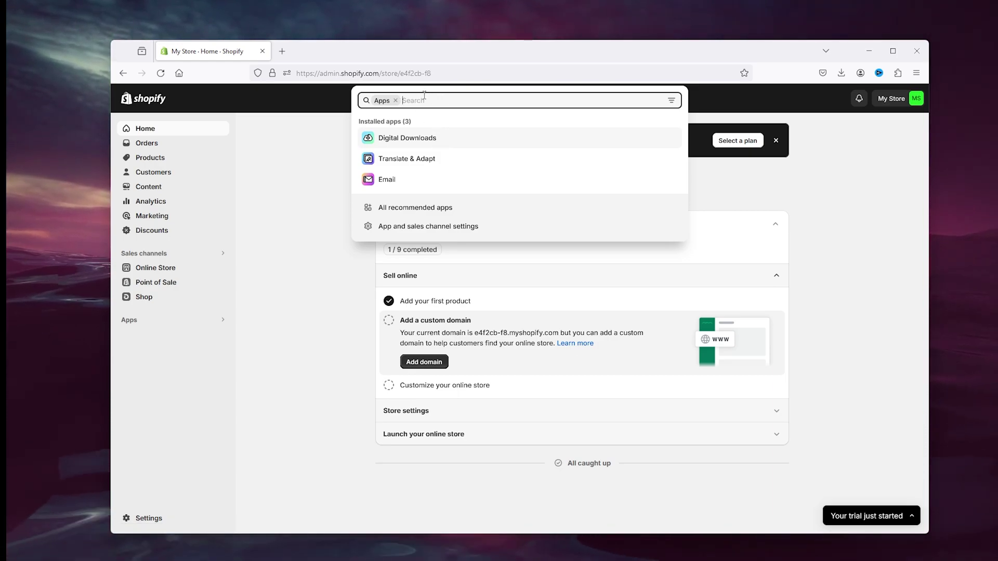
pyautogui.click(425, 138)
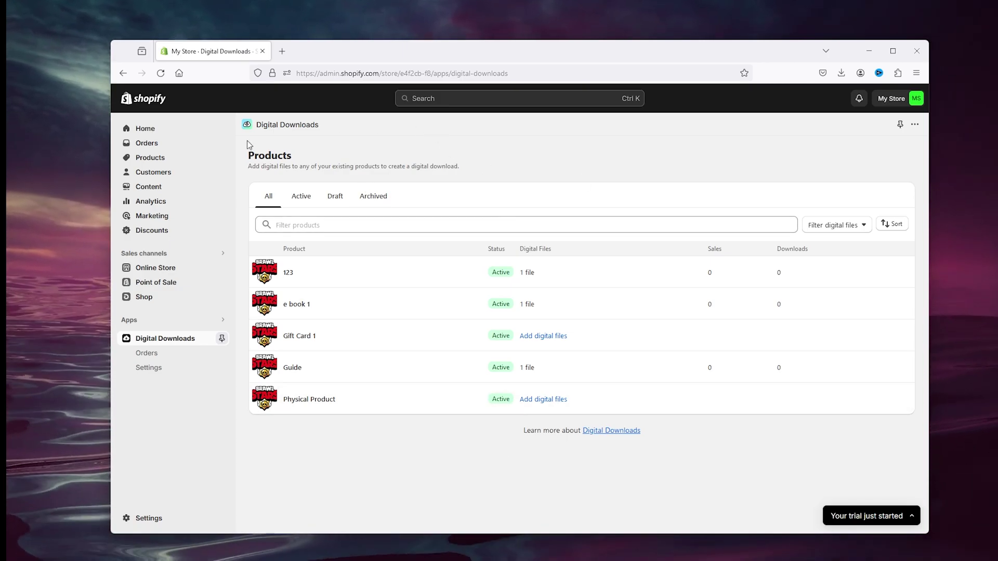
# - Create a new product titled 'Digital product' with the description 'The Guide'
pyautogui.click(160, 156)
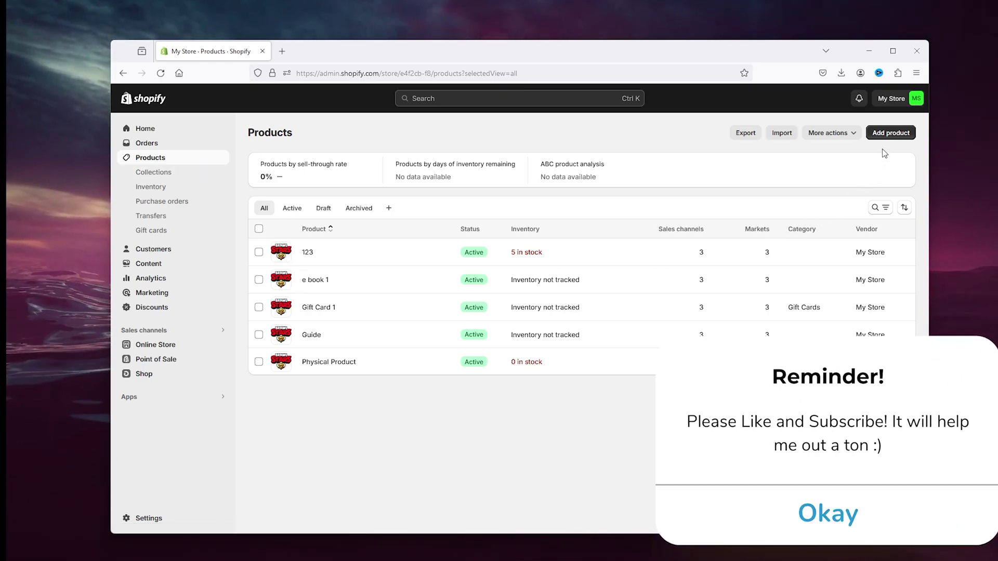
pyautogui.click(891, 134)
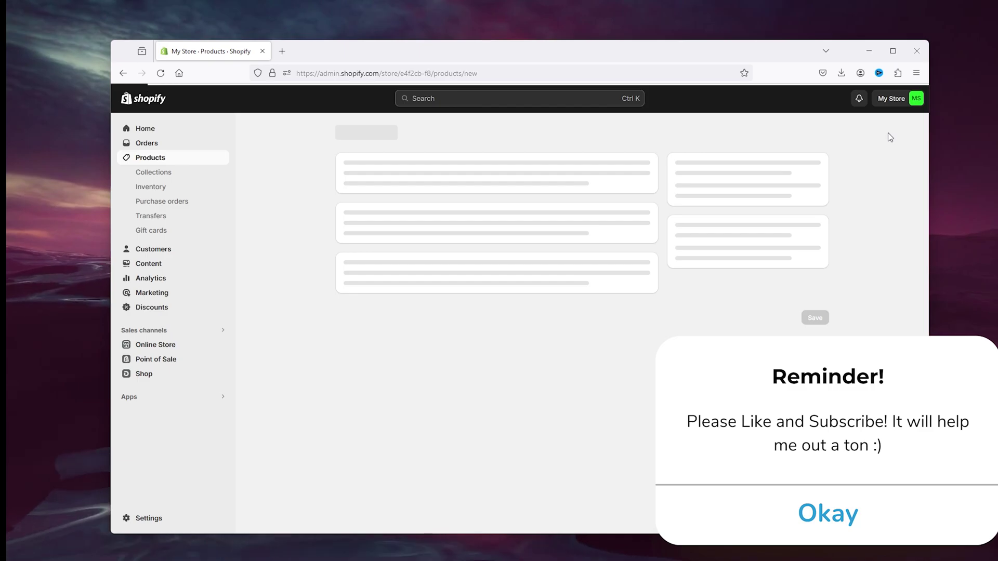
pyautogui.click(408, 177)
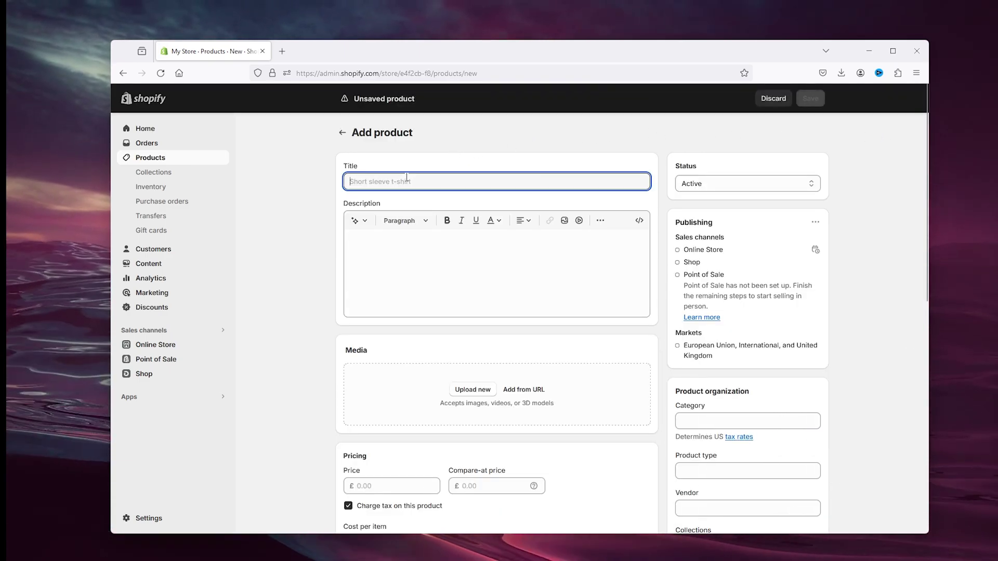
pyautogui.write('Digita')
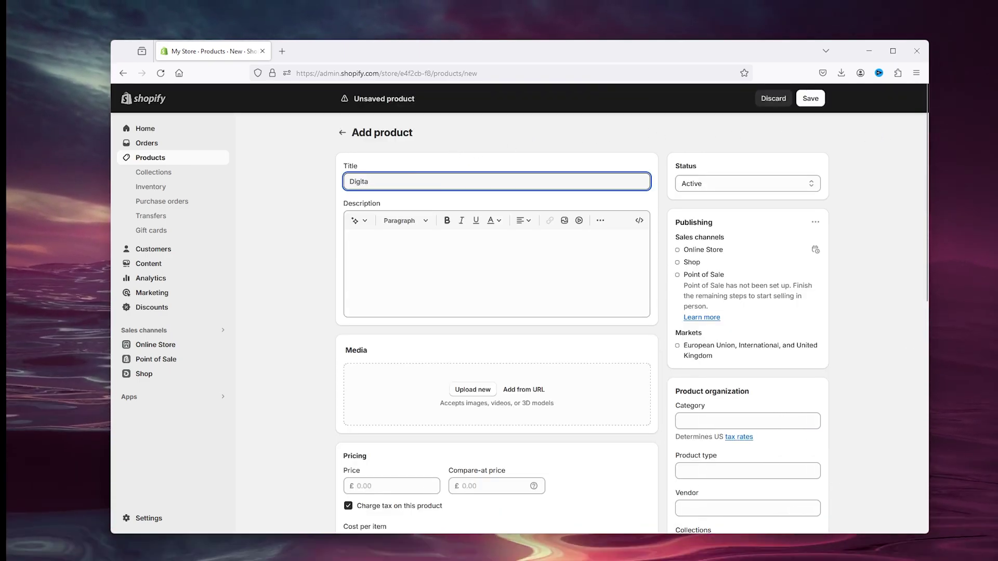
pyautogui.write('l product')
pyautogui.press('Tab')
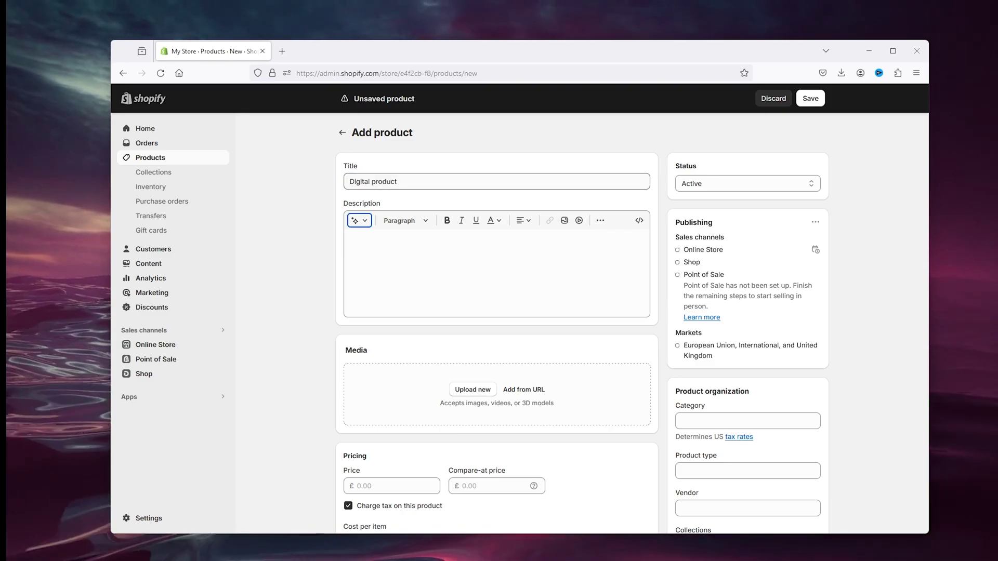
pyautogui.click(419, 279)
pyautogui.write('1')
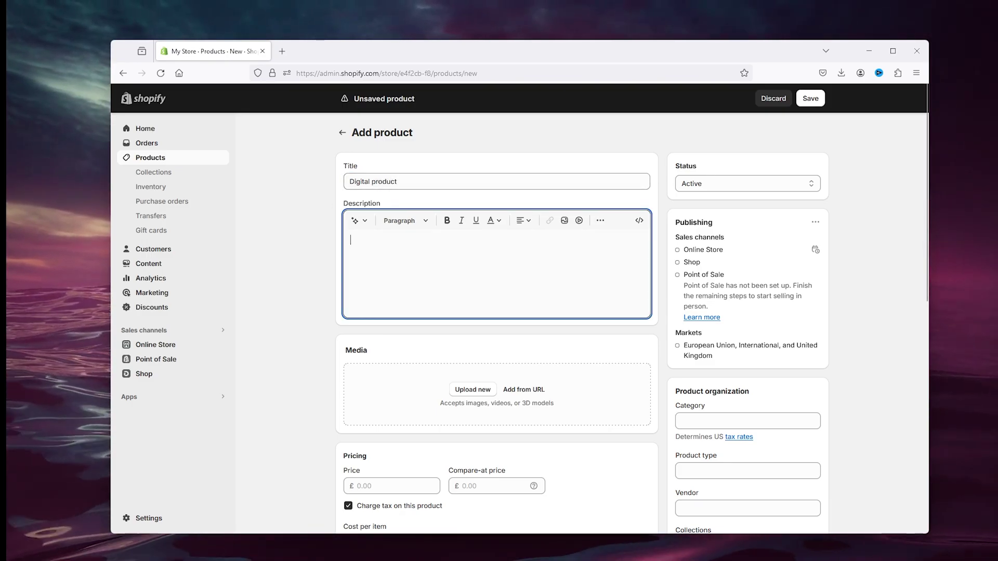
pyautogui.press('BackSpace')
pyautogui.write('The Guide')
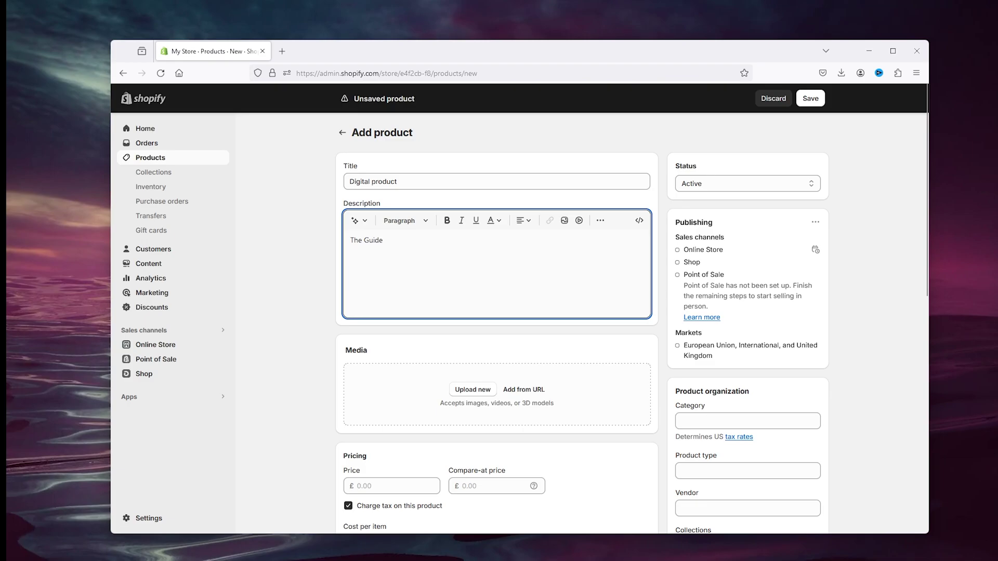
# - Upload the Brawl Stars logo as product media and set the price to £10.00
pyautogui.scroll(-3, 474, 281)
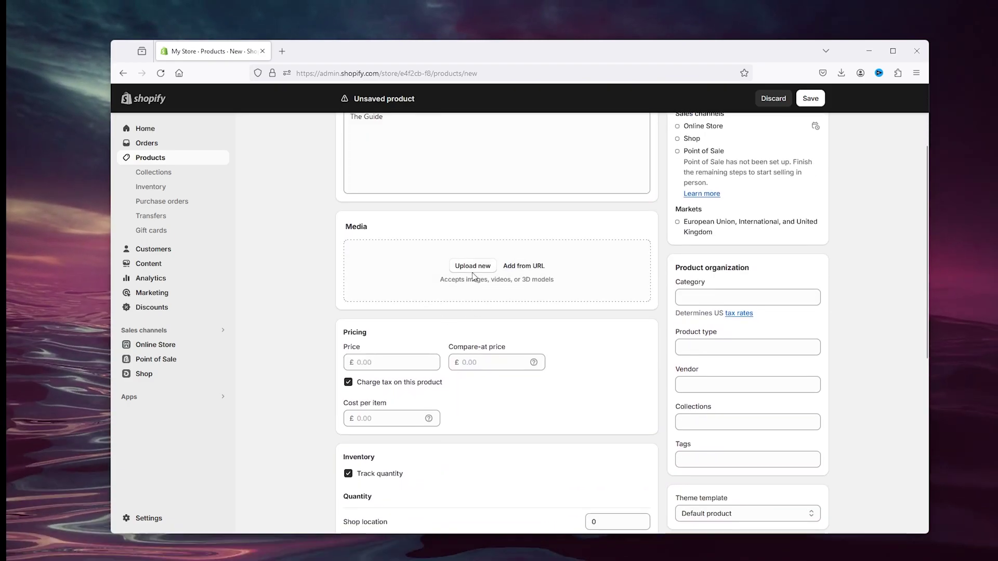
pyautogui.click(472, 266)
pyautogui.doubleClick(223, 151)
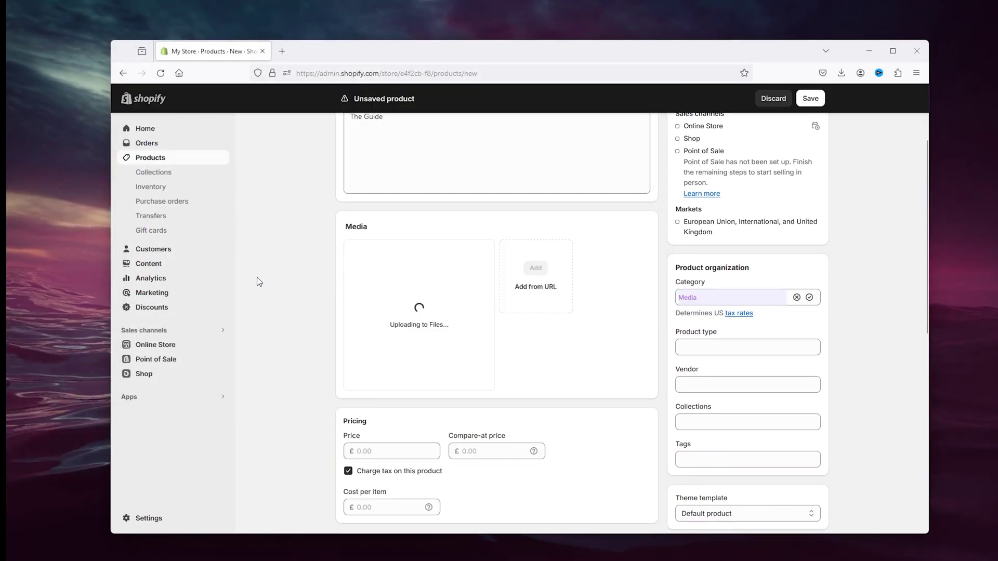
pyautogui.scroll(-3, 294, 285)
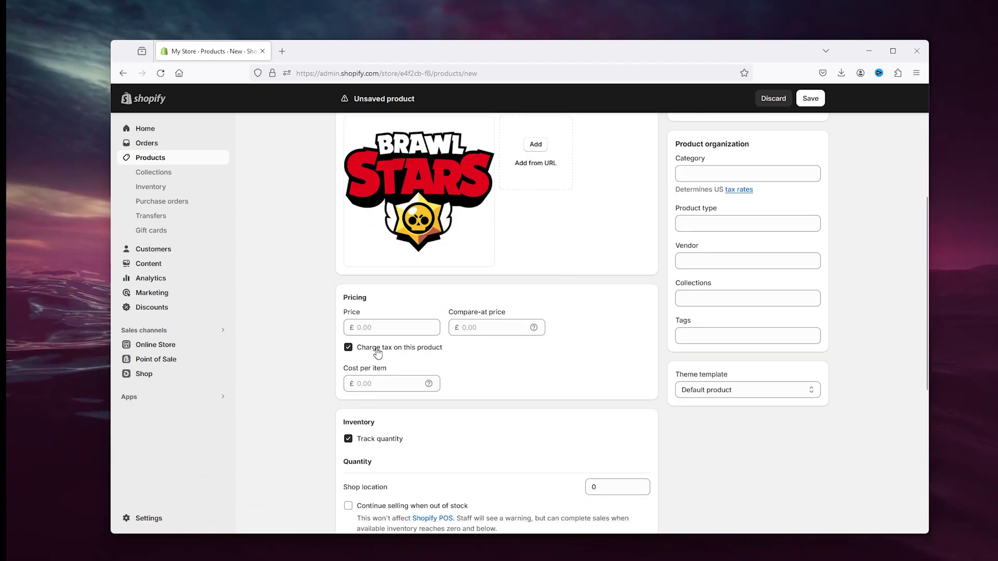
pyautogui.click(383, 323)
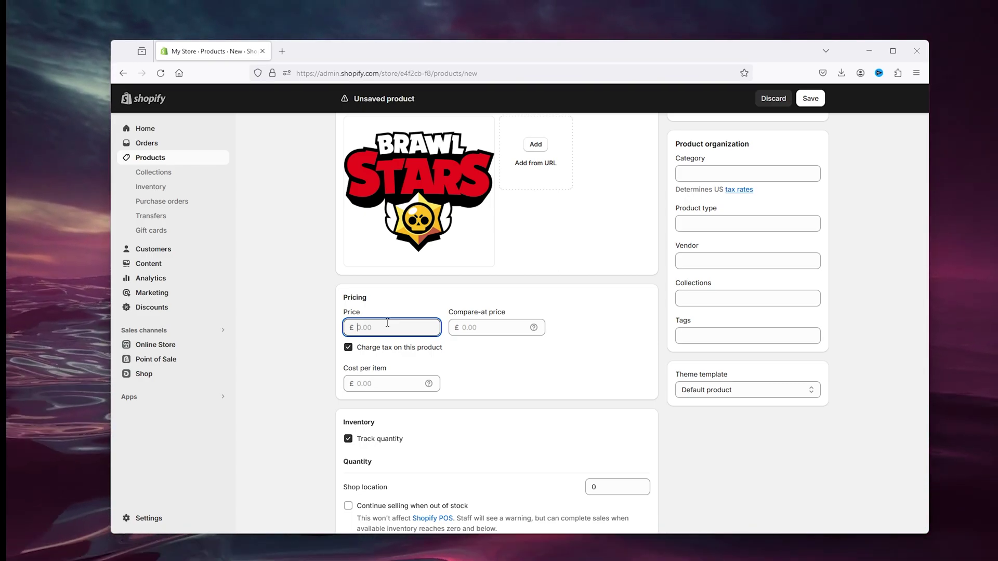
pyautogui.write('10')
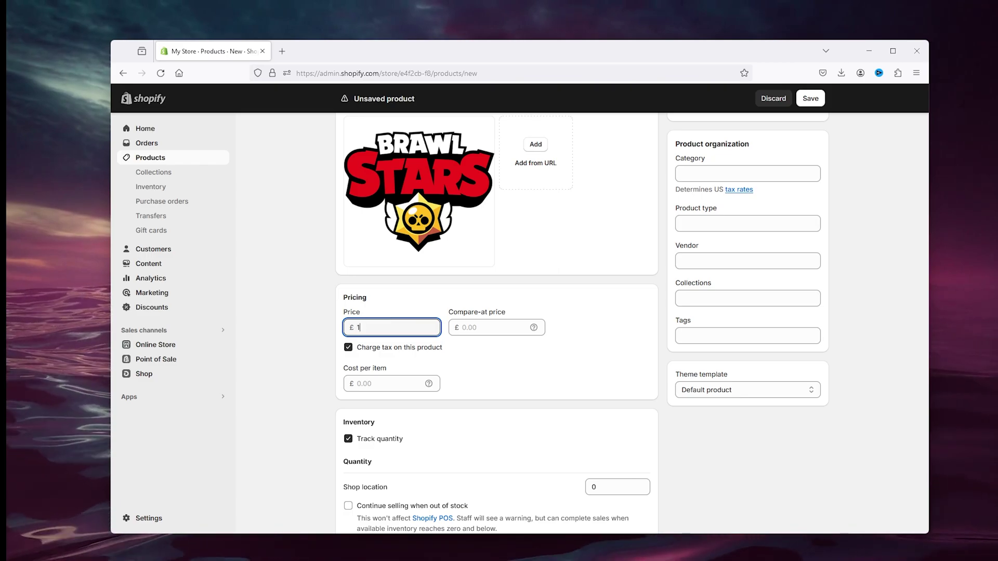
pyautogui.click(285, 321)
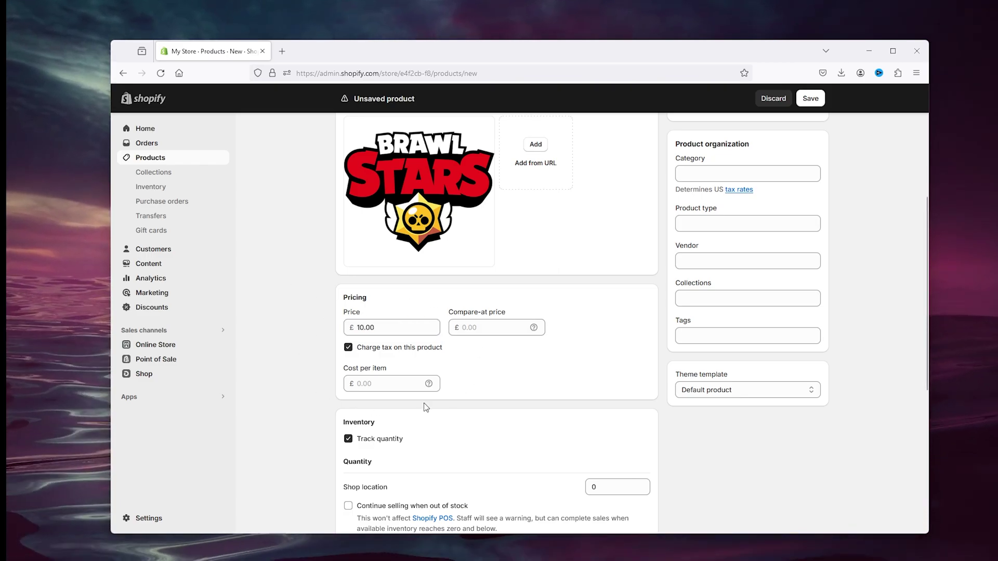
# - Turn off quantity tracking and physical shipping, then save Digital product
pyautogui.scroll(-3, 397, 327)
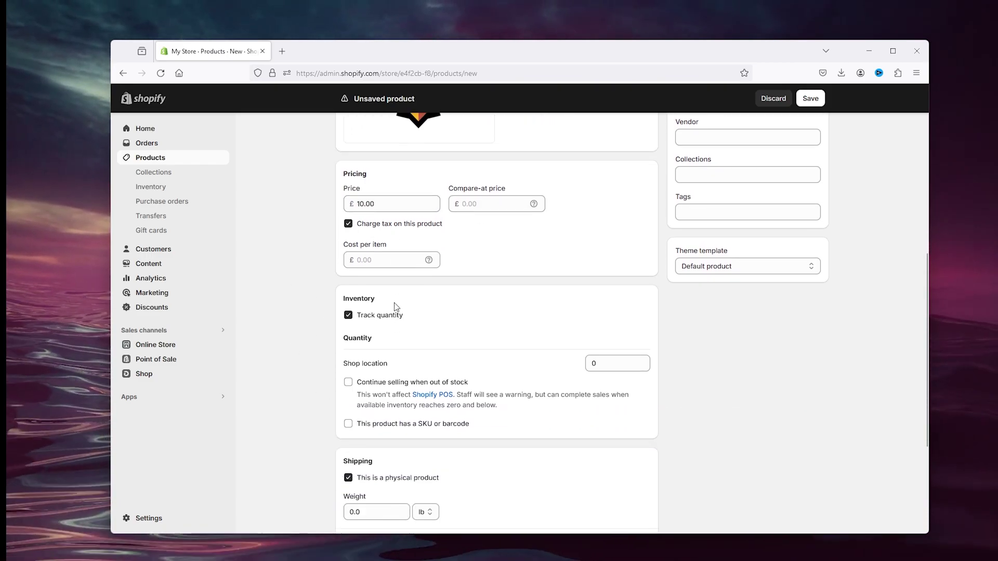
pyautogui.click(380, 318)
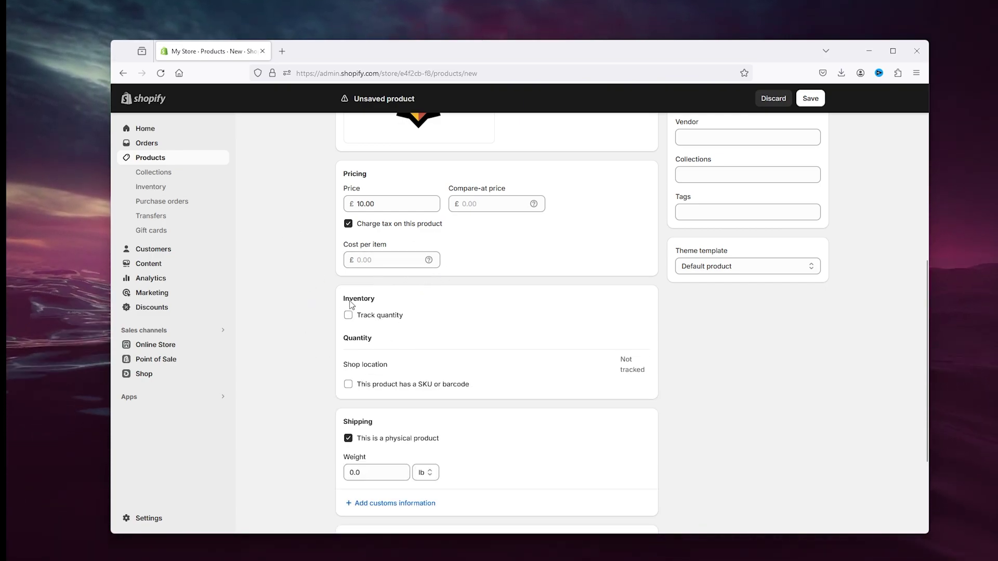
pyautogui.scroll(-3, 432, 237)
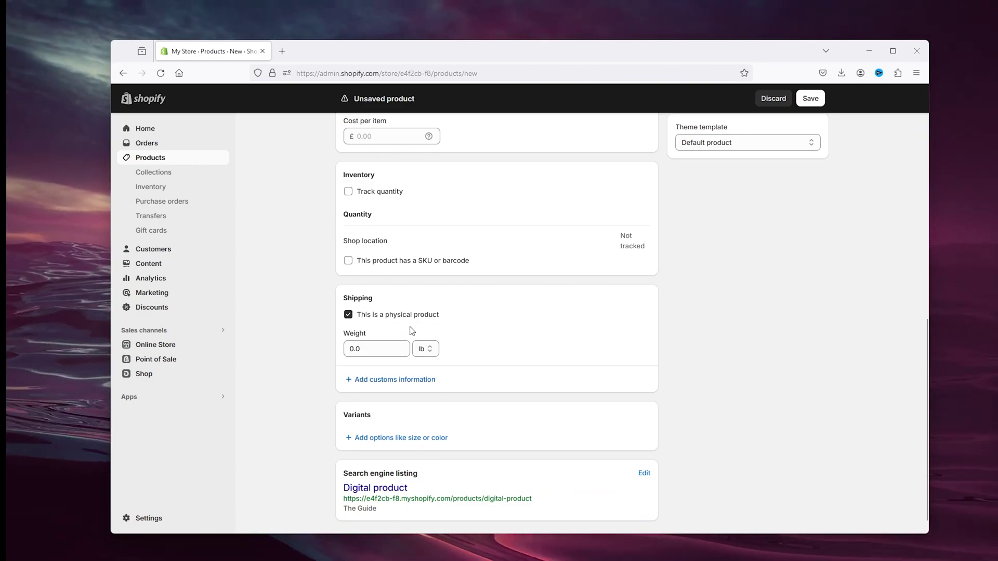
pyautogui.click(368, 318)
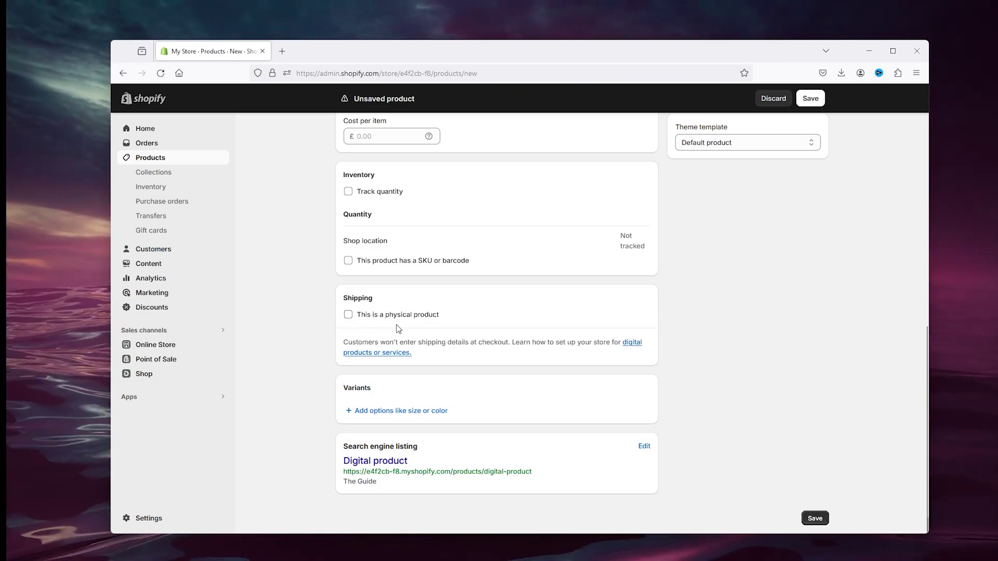
pyautogui.click(813, 103)
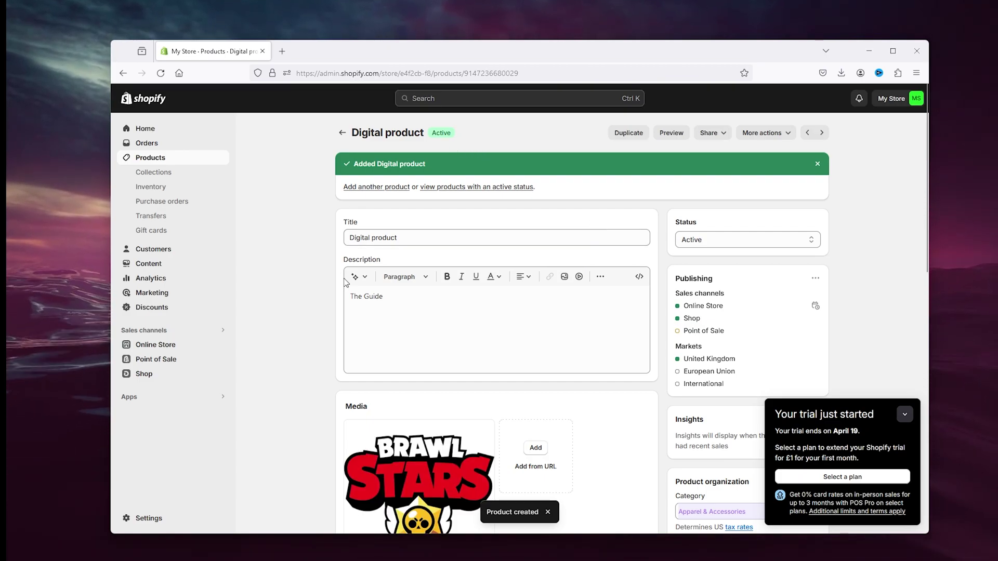
# - Reopen the Digital Downloads app and collapse its trial notice panel
pyautogui.scroll(-7, 344, 283)
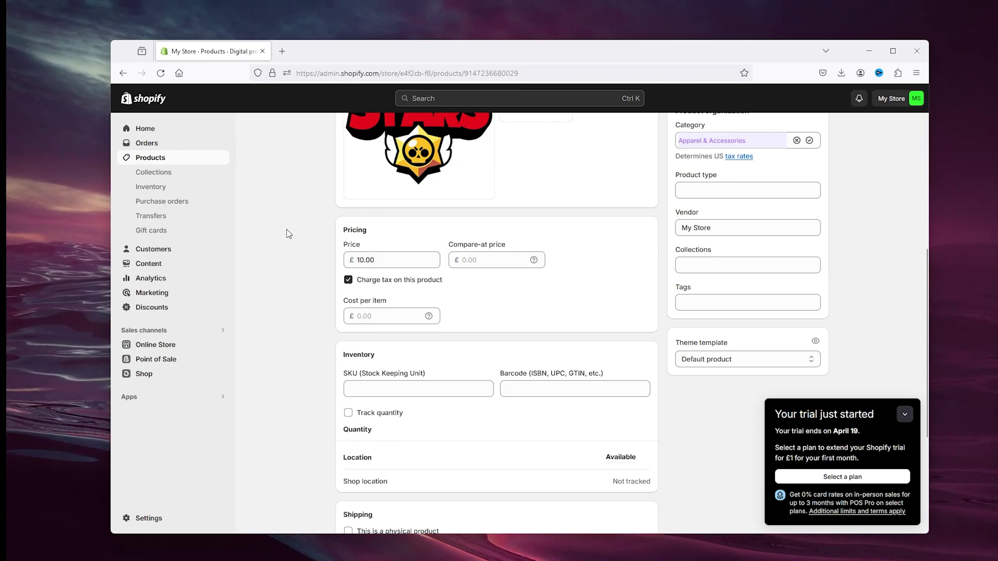
pyautogui.click(131, 397)
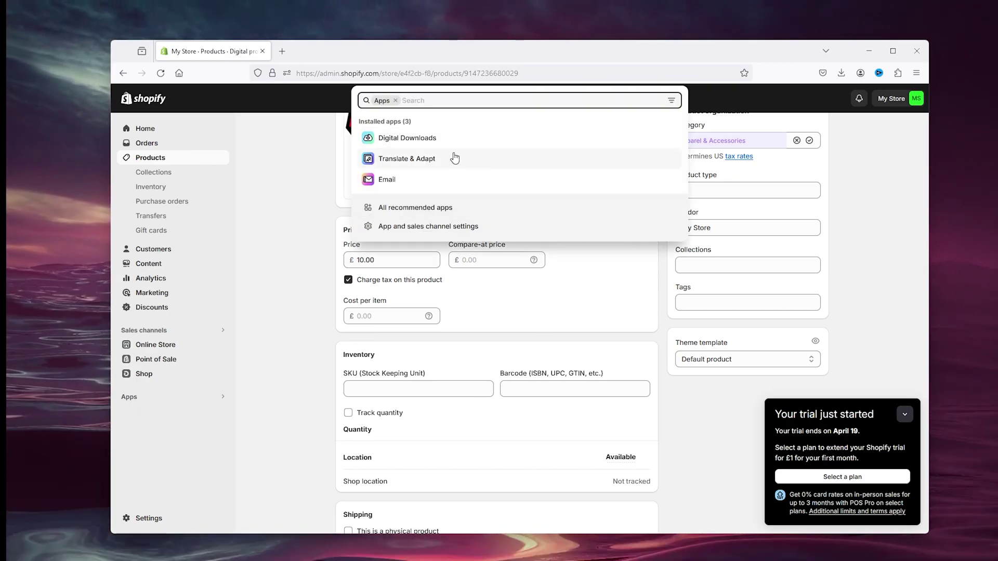
pyautogui.click(368, 140)
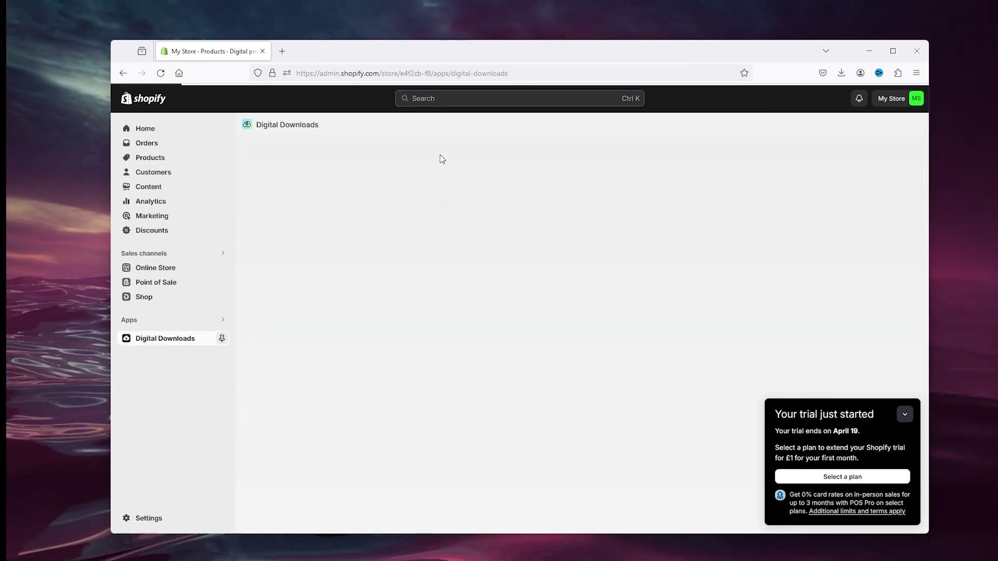
pyautogui.click(904, 414)
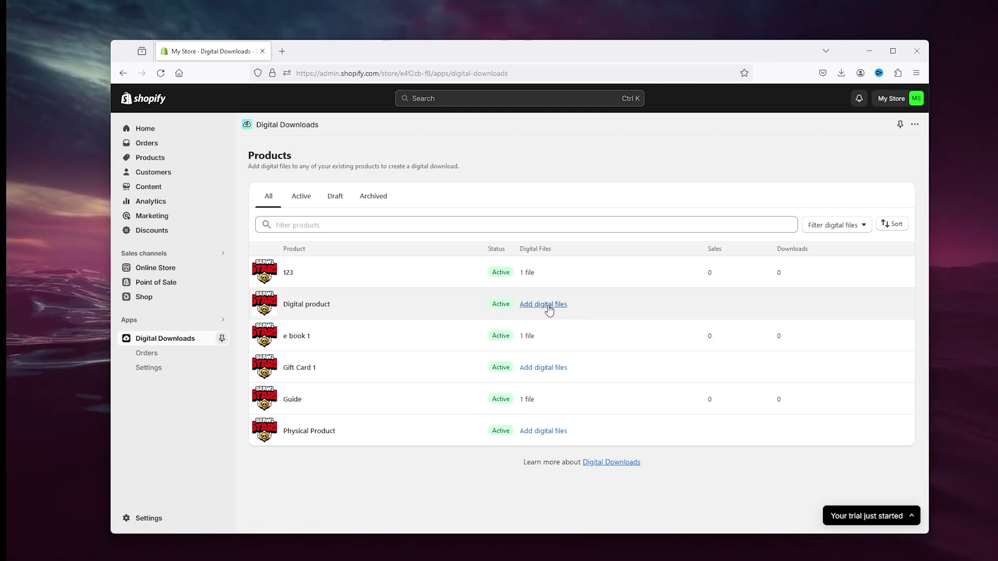
# - Upload bedden.xlsx as Digital product's digital file and save it
pyautogui.click(549, 307)
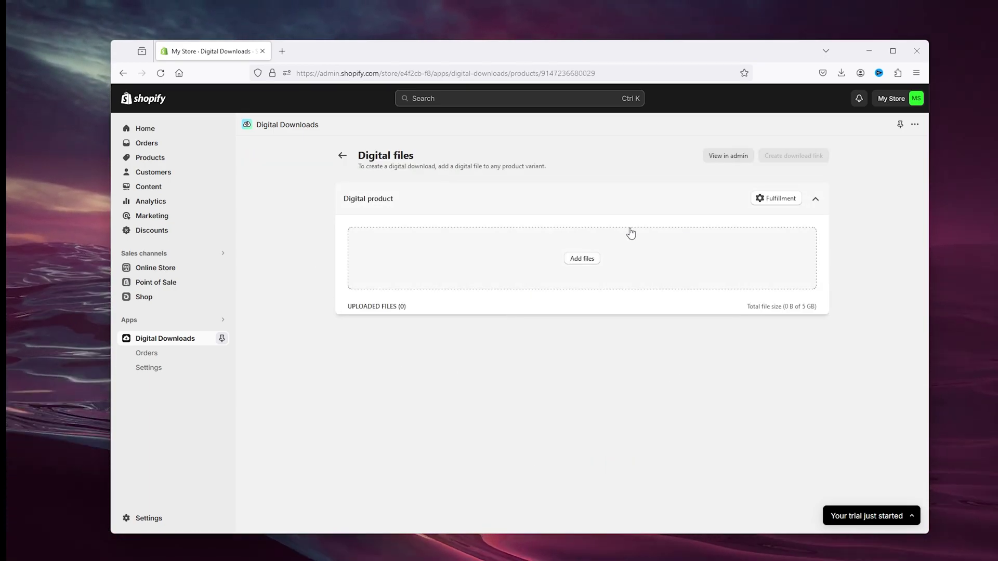
pyautogui.click(578, 259)
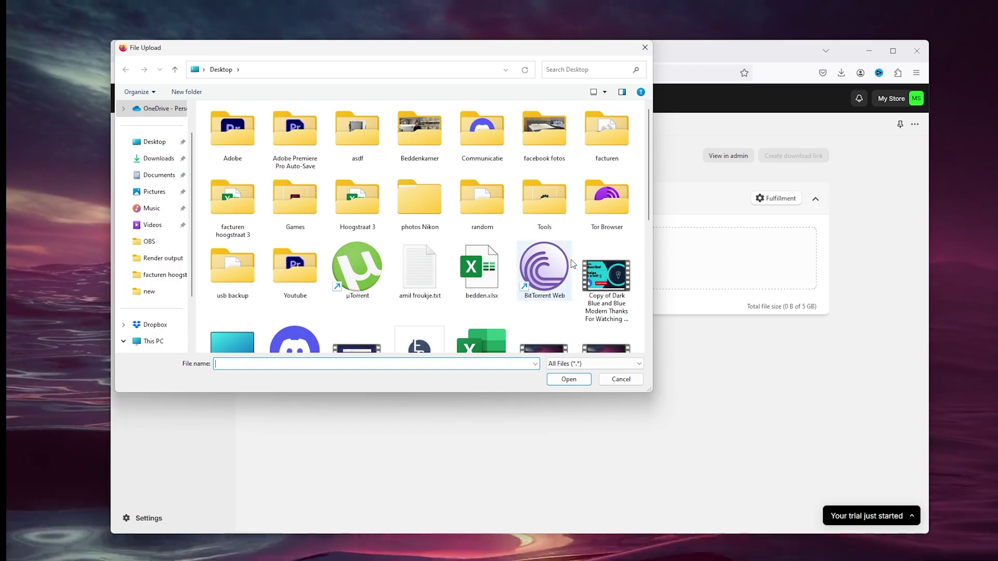
pyautogui.click(480, 268)
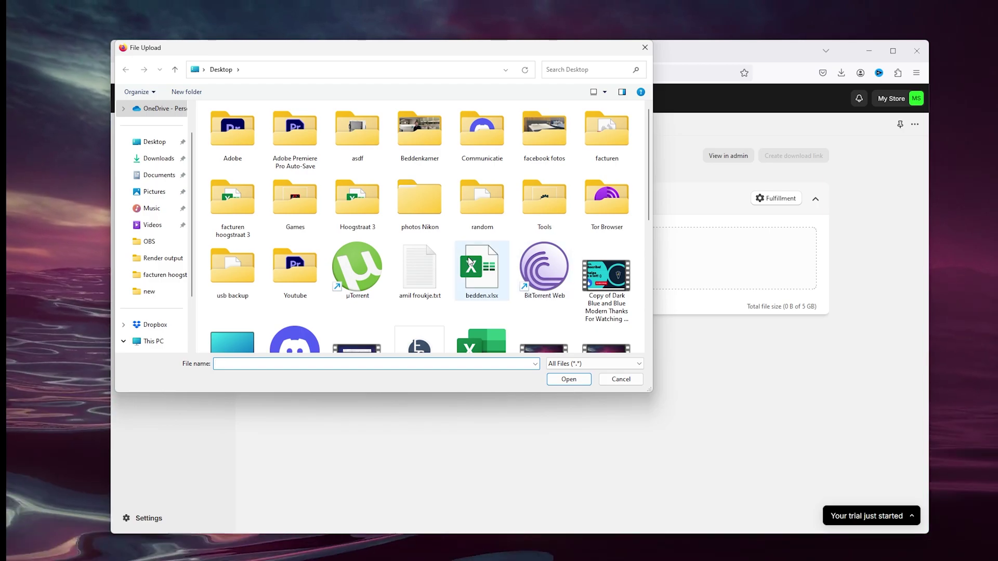
pyautogui.click(568, 379)
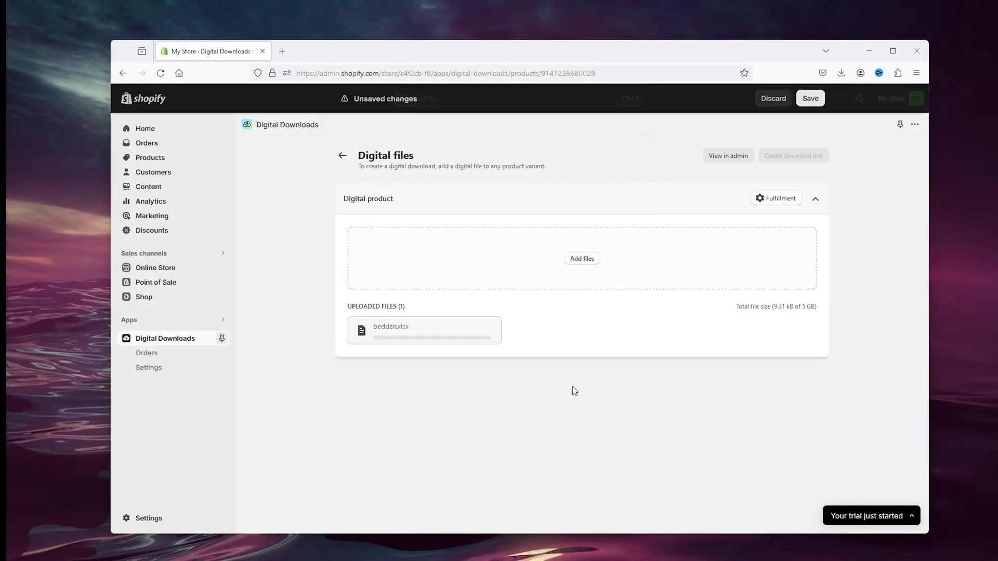
pyautogui.click(817, 98)
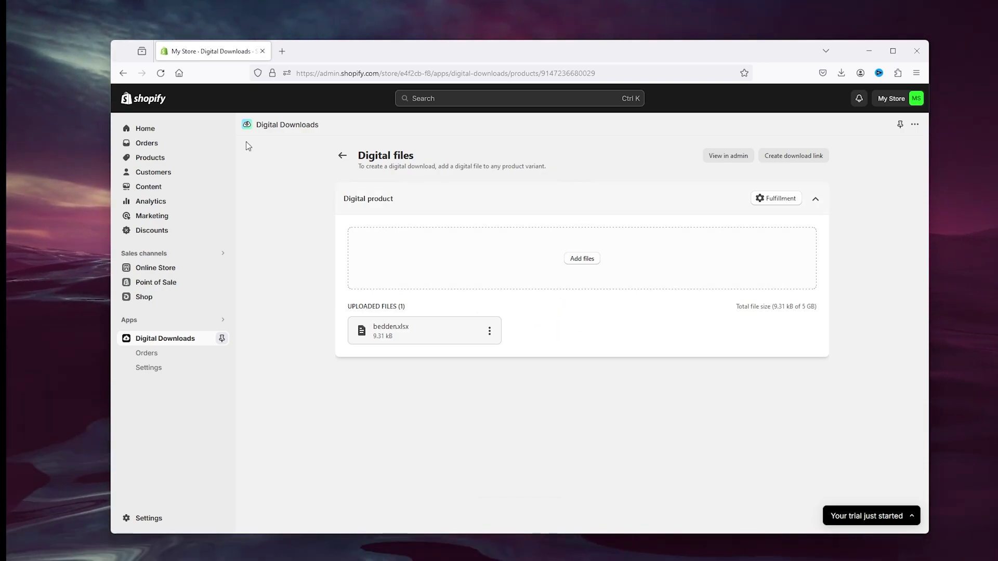
# - Start a new product 'Physcial prodcut' with a description promising a downloadable guide
pyautogui.click(158, 160)
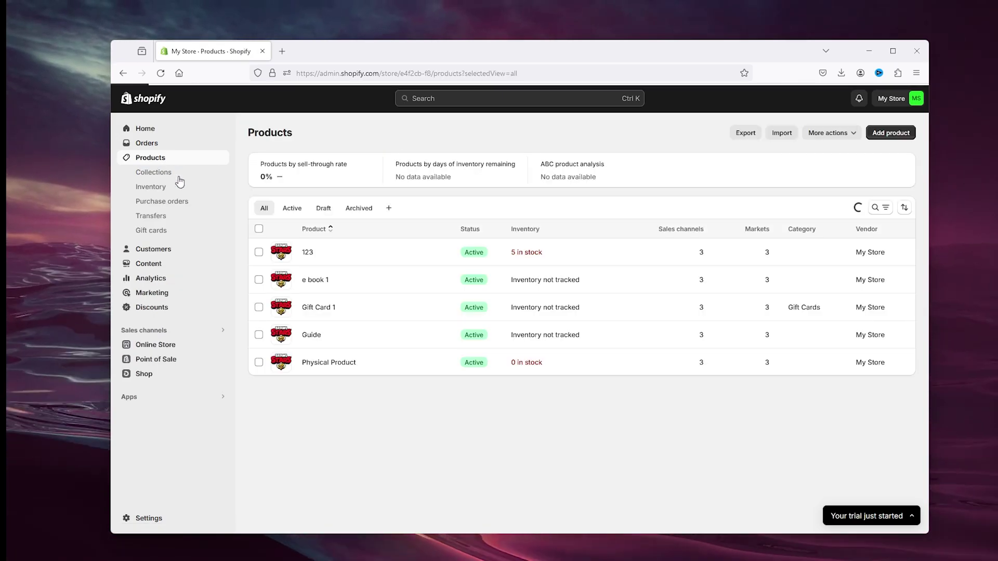
pyautogui.click(890, 135)
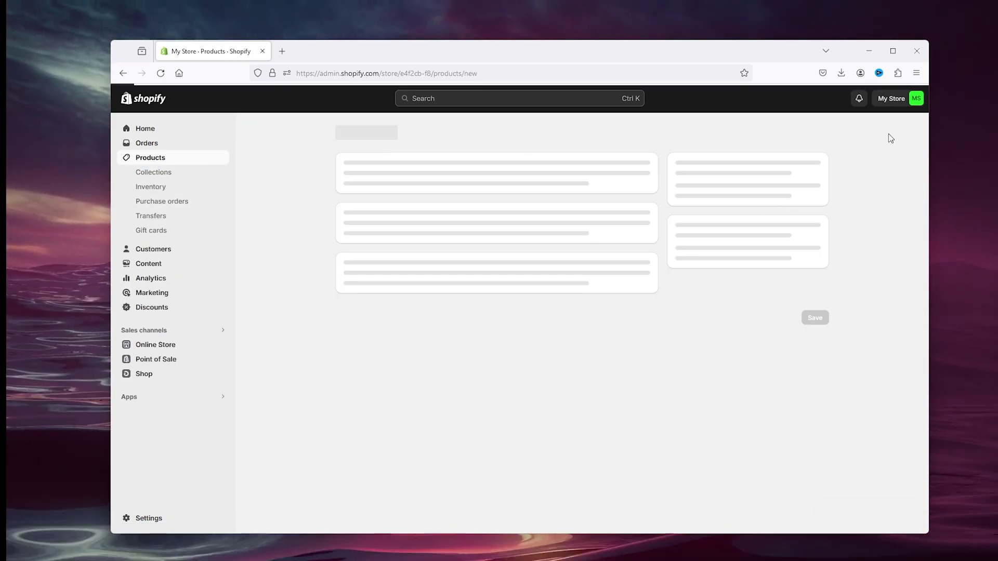
pyautogui.click(405, 179)
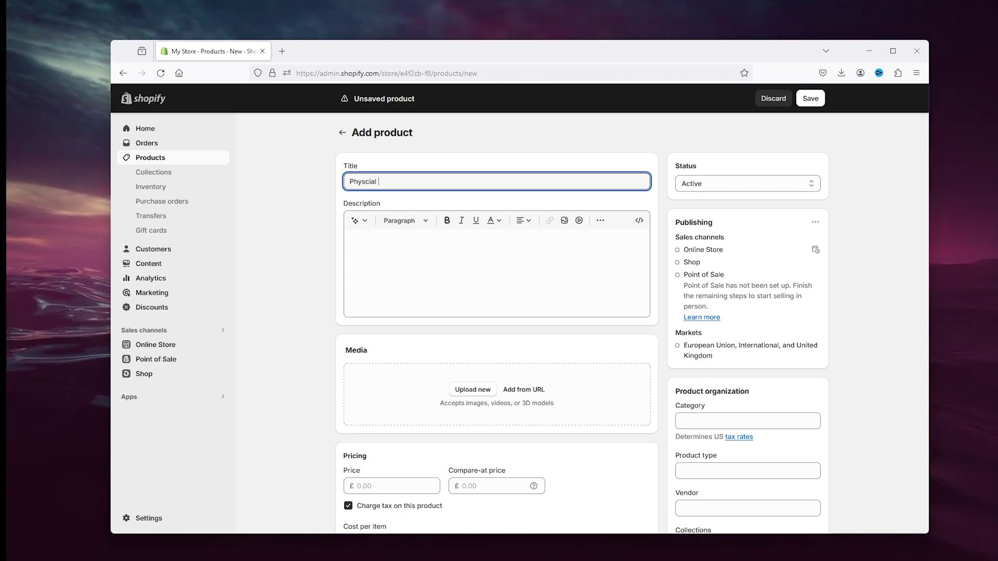
pyautogui.write('prodcut')
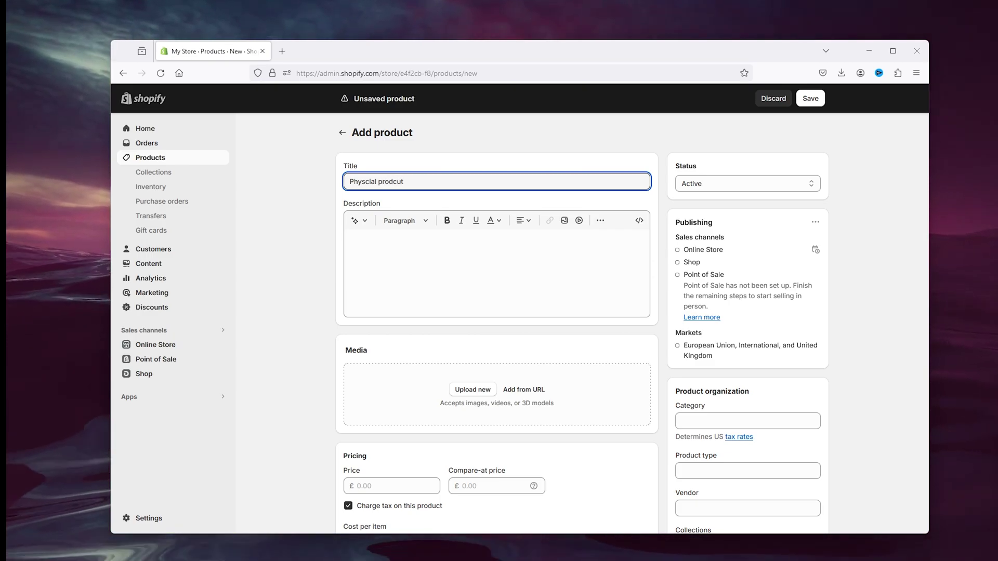
pyautogui.click(406, 250)
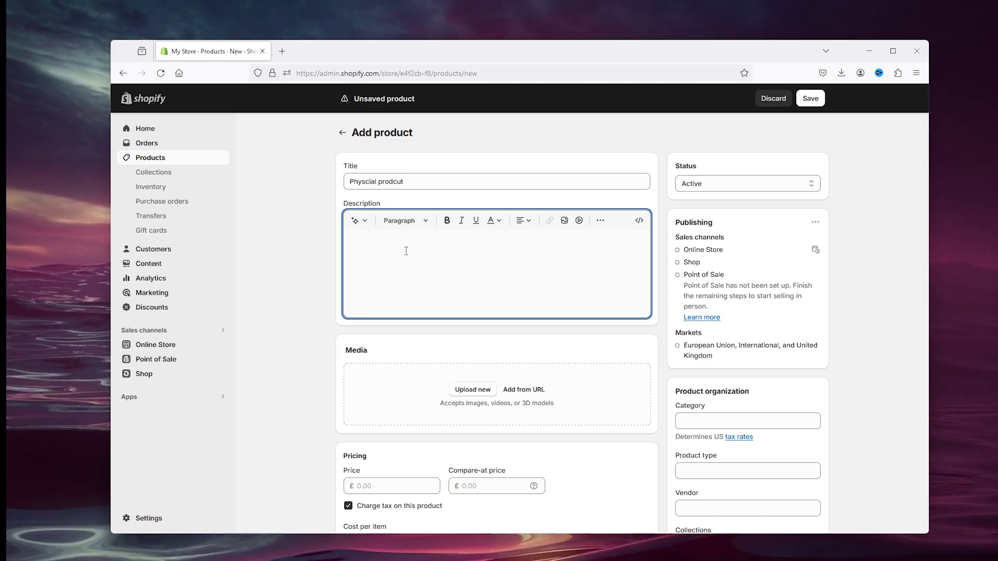
pyautogui.write('Will se')
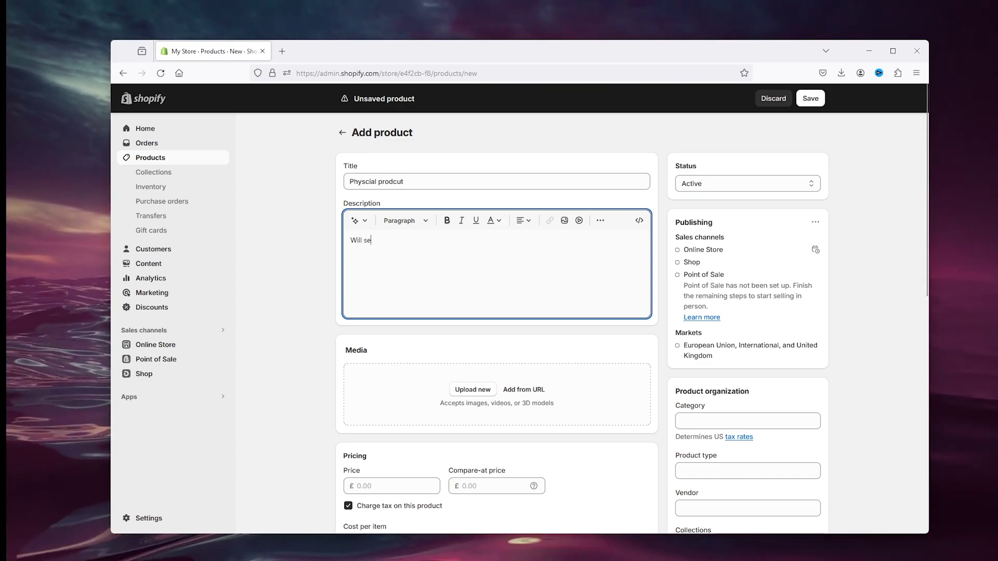
pyautogui.write('nd you a guide to download')
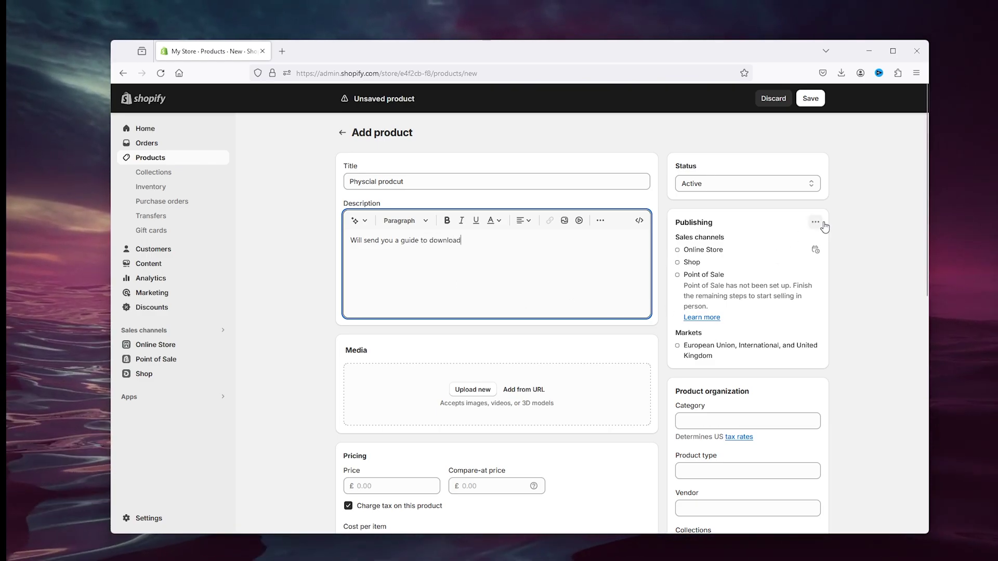
# - Set price £1,223.00 and cost per item £1.00, then save the product
pyautogui.doubleClick(824, 227)
pyautogui.scroll(-5, 617, 300)
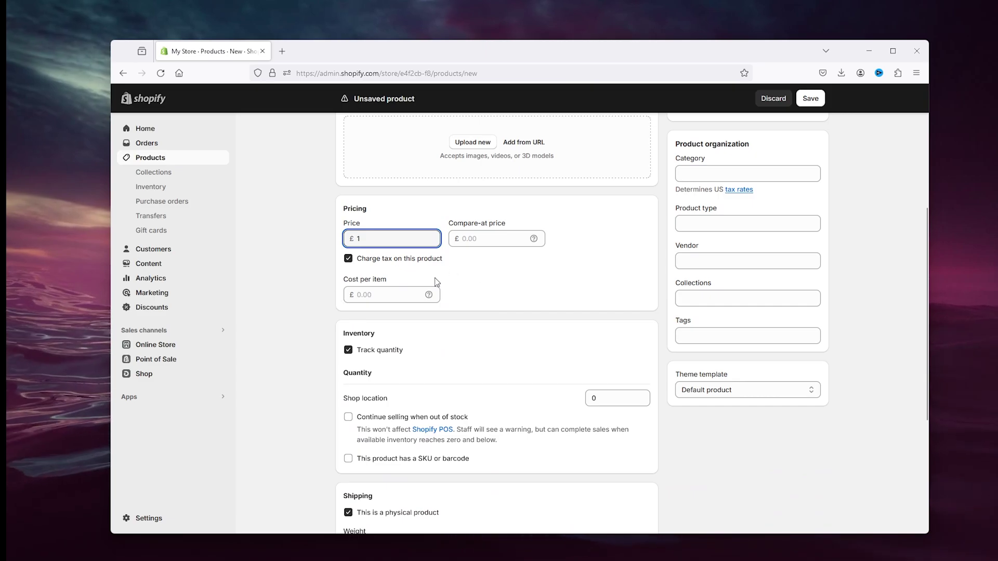
pyautogui.click(375, 295)
pyautogui.write('1')
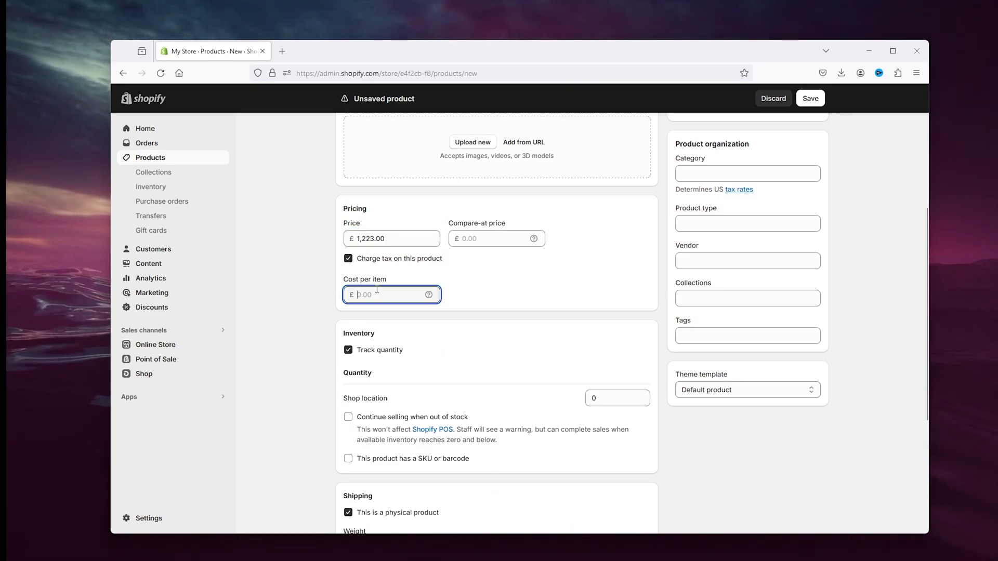
pyautogui.click(274, 276)
pyautogui.scroll(-3, 292, 230)
pyautogui.scroll(-3, 301, 239)
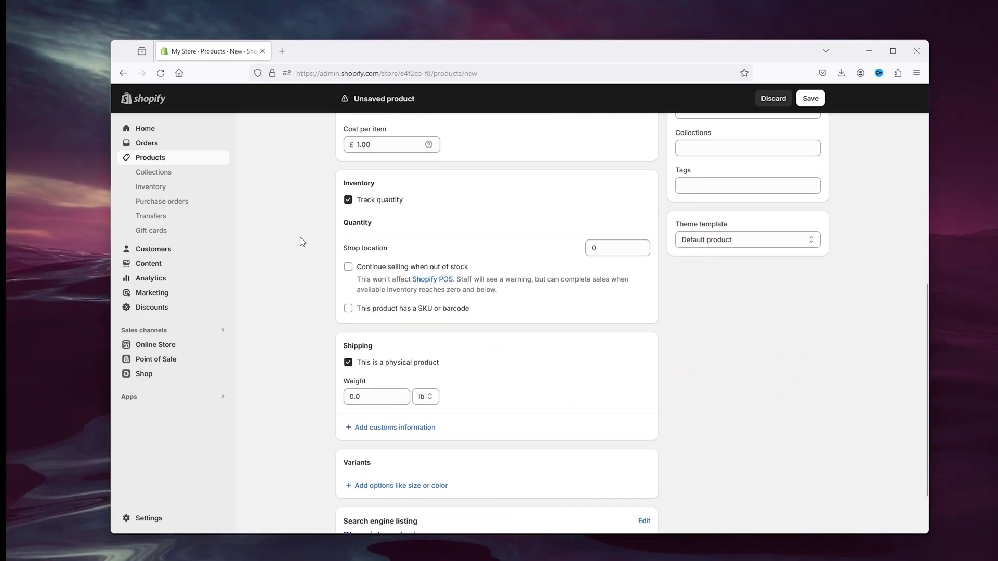
pyautogui.scroll(10, 330, 366)
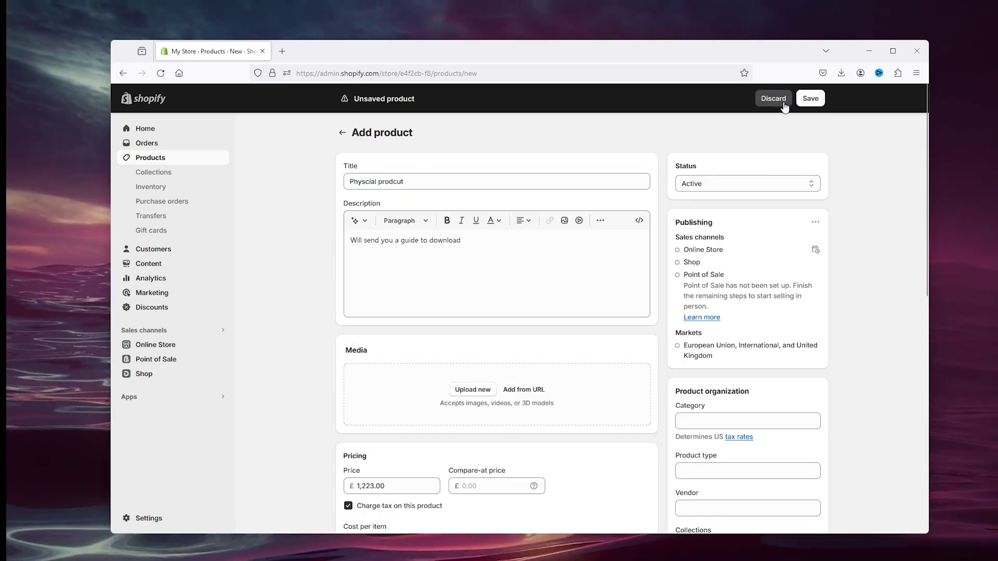
pyautogui.click(809, 100)
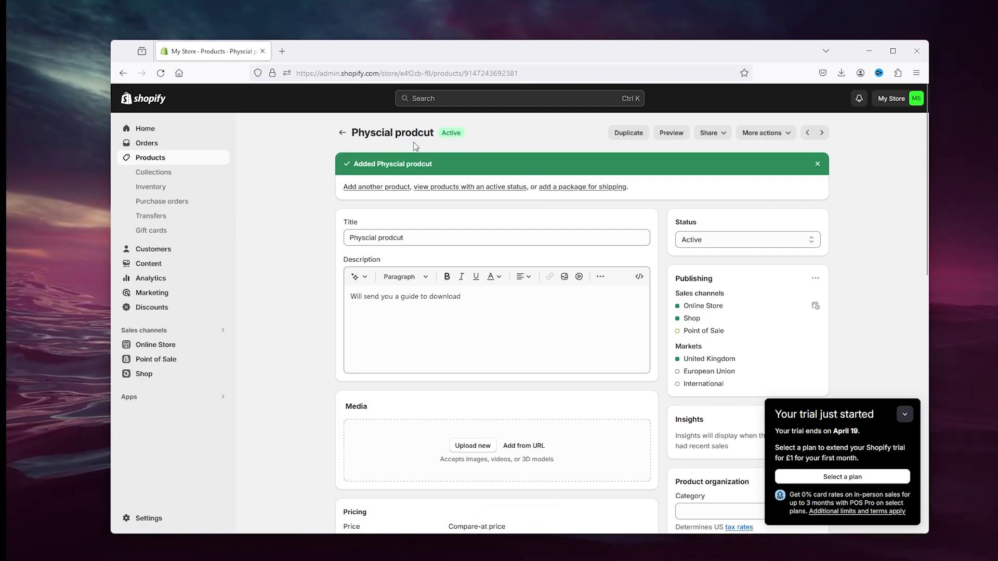
pyautogui.click(149, 308)
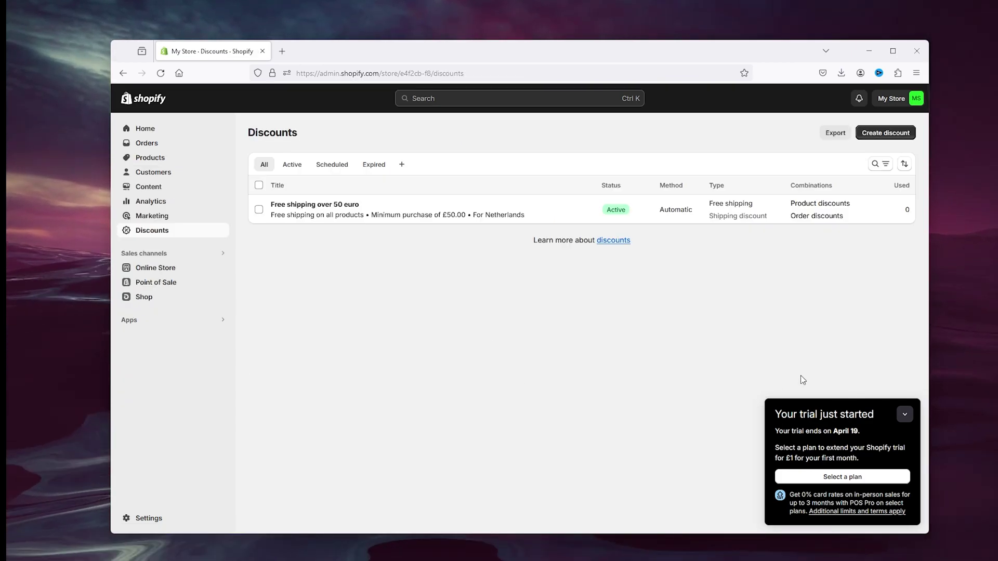
# - Create an automatic Buy X get Y discount titled 'Get The Guidew!'
pyautogui.click(892, 134)
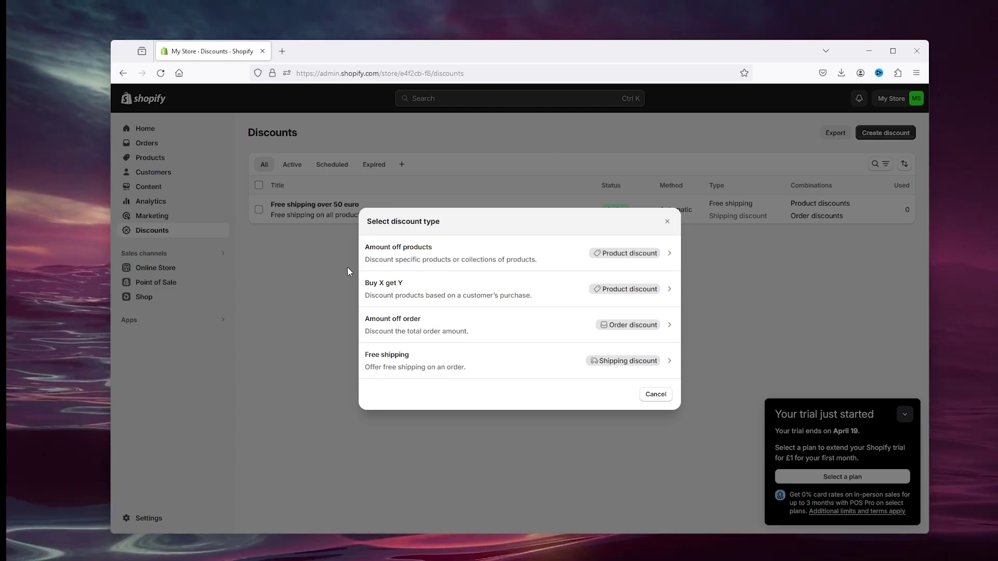
pyautogui.click(504, 295)
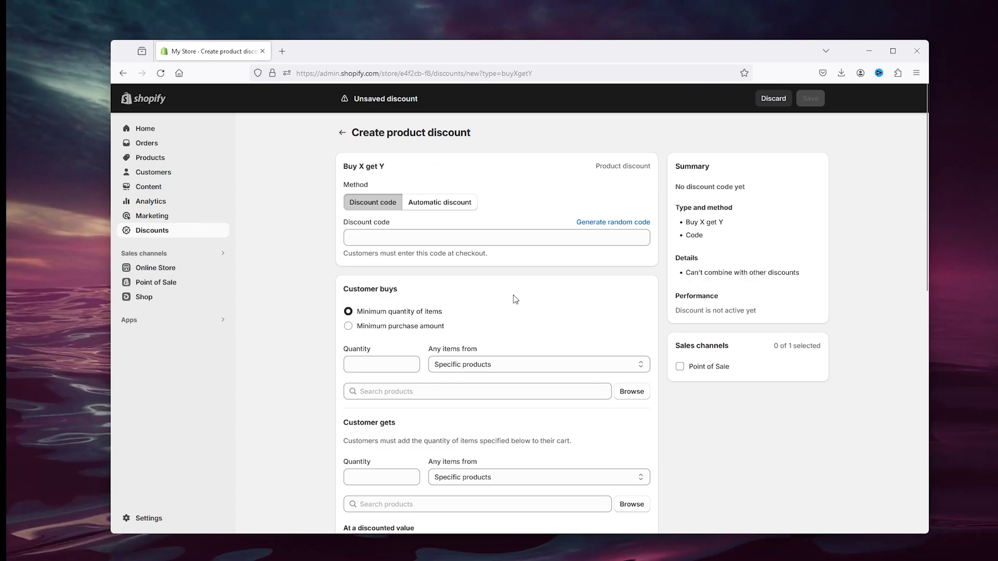
pyautogui.moveTo(357, 166); pyautogui.dragTo(365, 168)
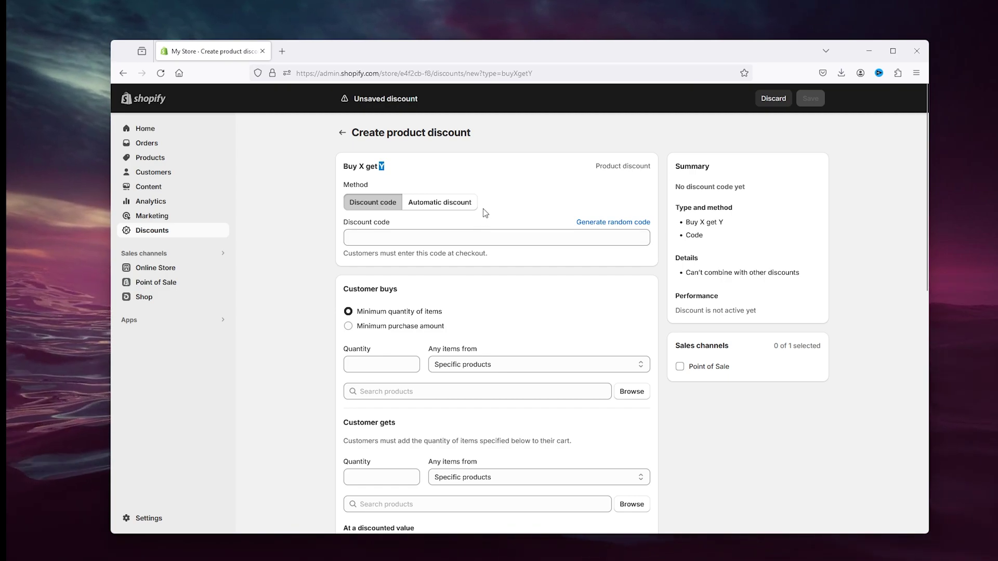
pyautogui.click(446, 200)
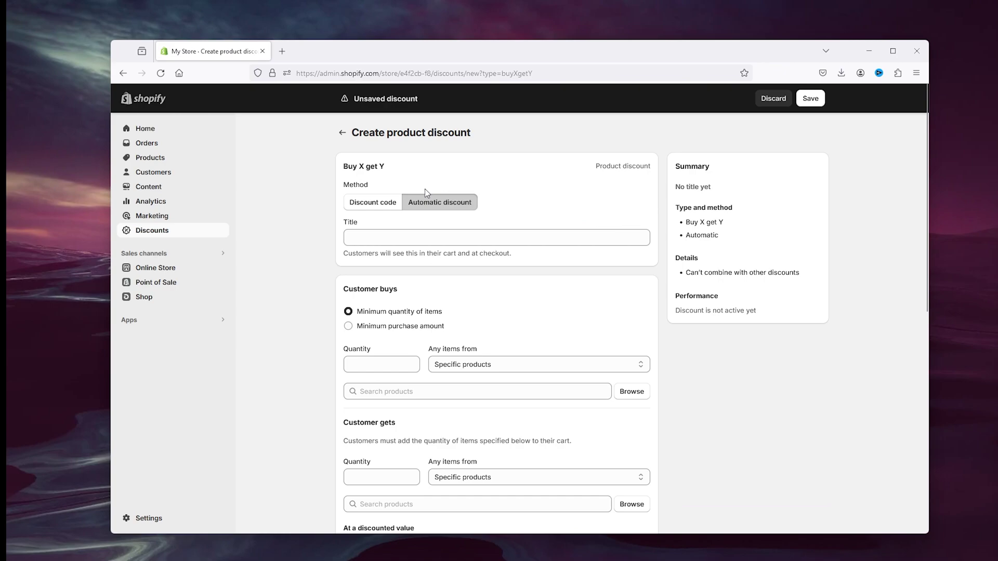
pyautogui.doubleClick(382, 166)
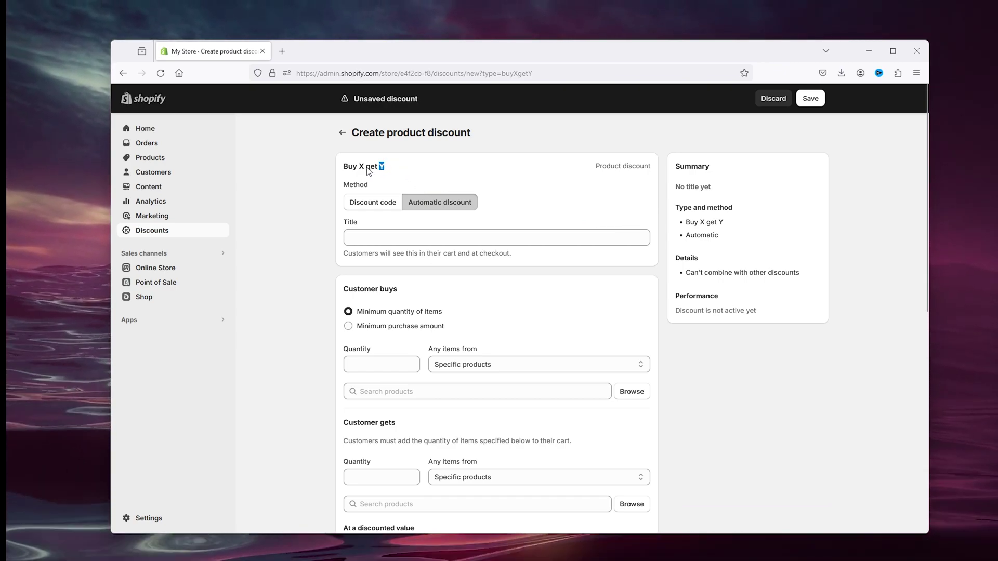
pyautogui.click(365, 169)
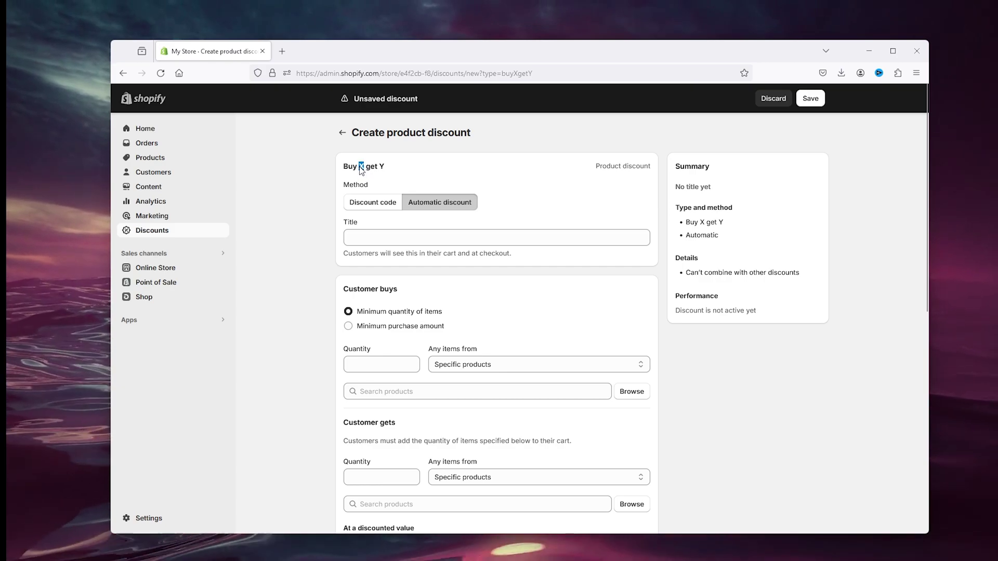
pyautogui.click(384, 236)
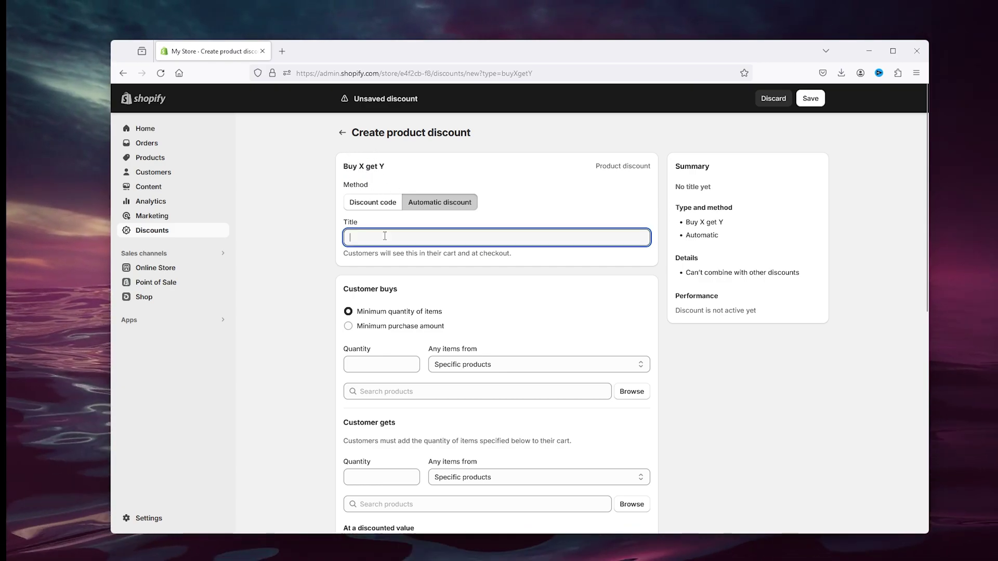
pyautogui.write('Get The Guide!')
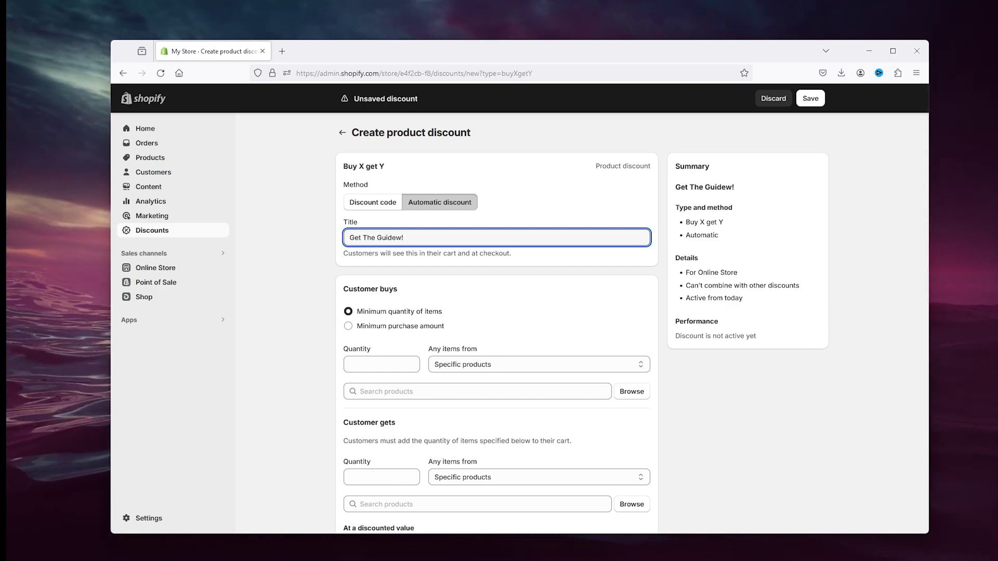
# - Require customers to buy a minimum of 1 Physcial prodcut (specific products)
pyautogui.scroll(-3, 358, 244)
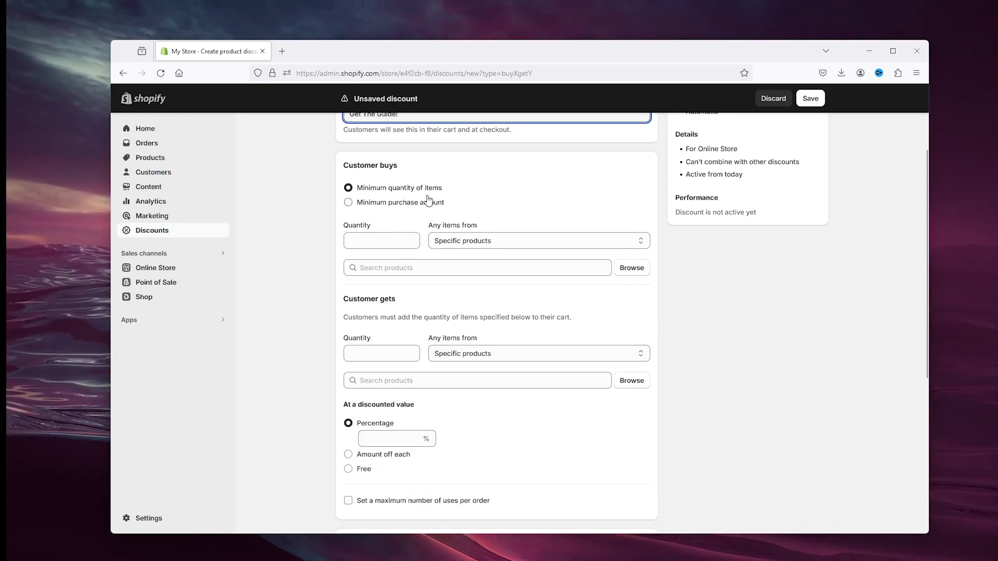
pyautogui.click(369, 242)
pyautogui.write('1')
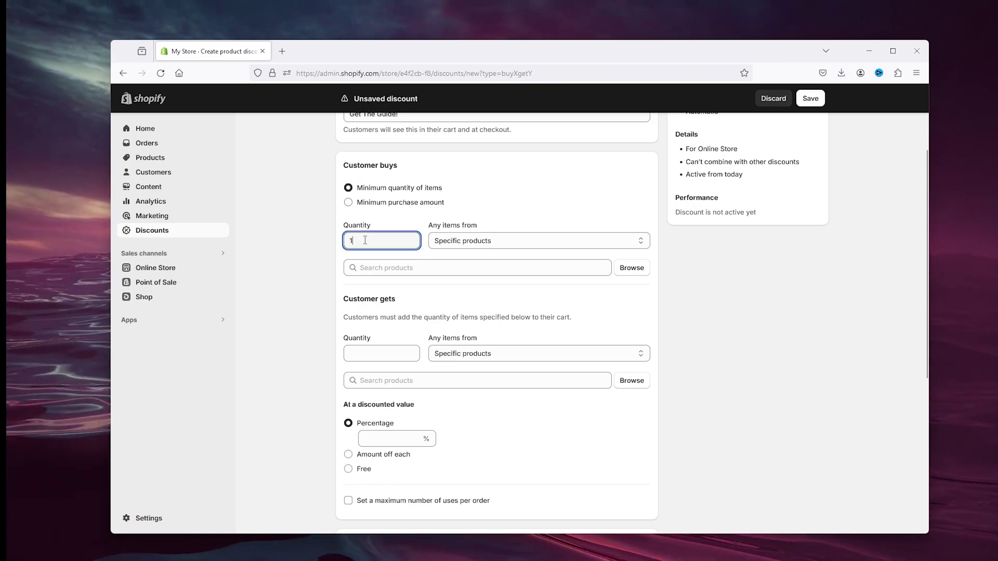
pyautogui.click(488, 243)
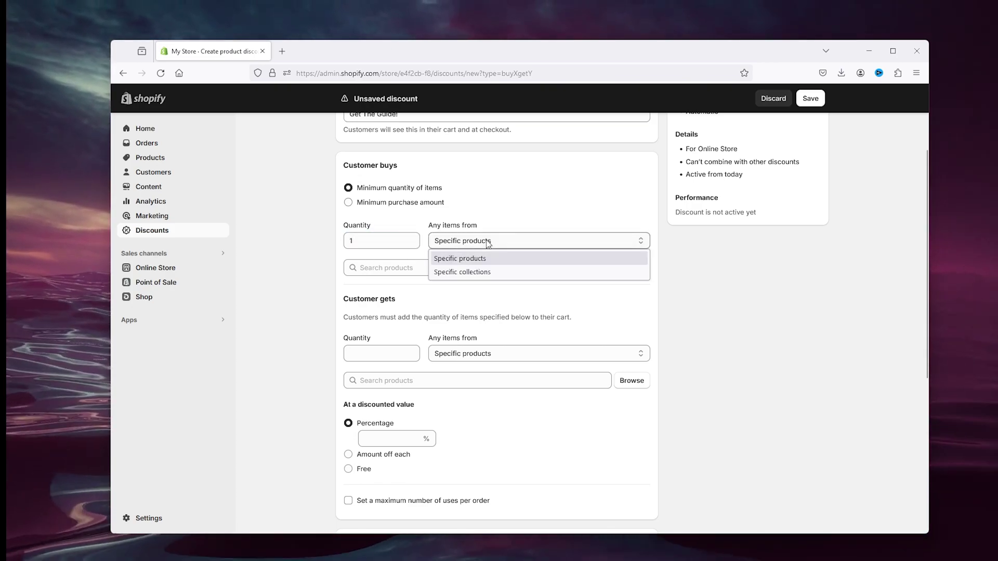
pyautogui.click(445, 258)
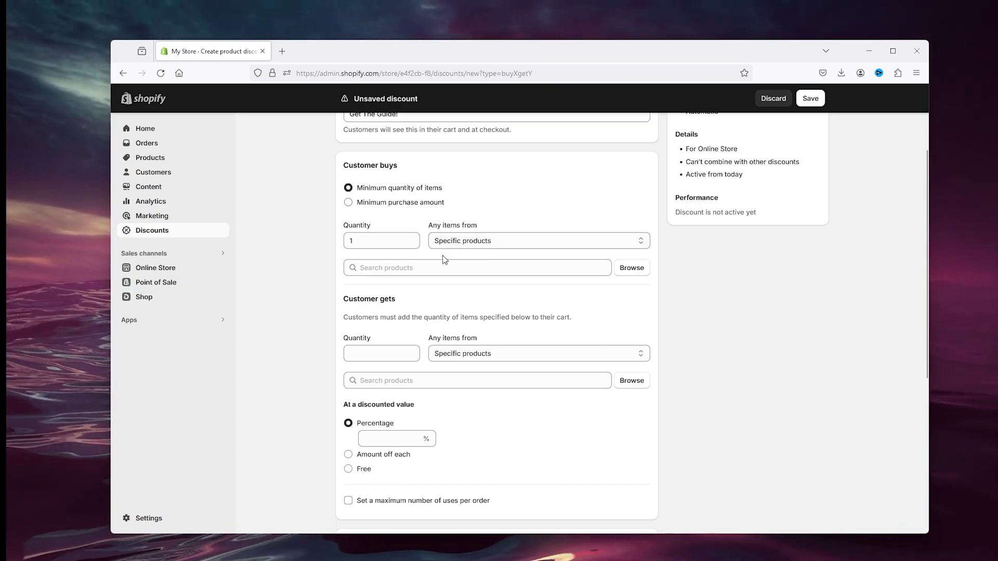
pyautogui.click(621, 269)
pyautogui.scroll(-1, 407, 260)
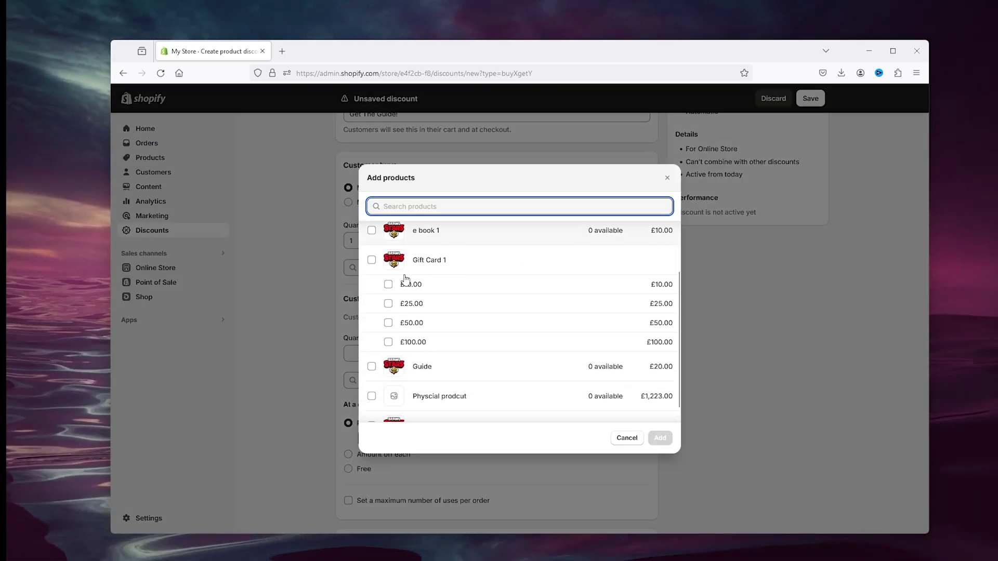
pyautogui.scroll(-1, 405, 280)
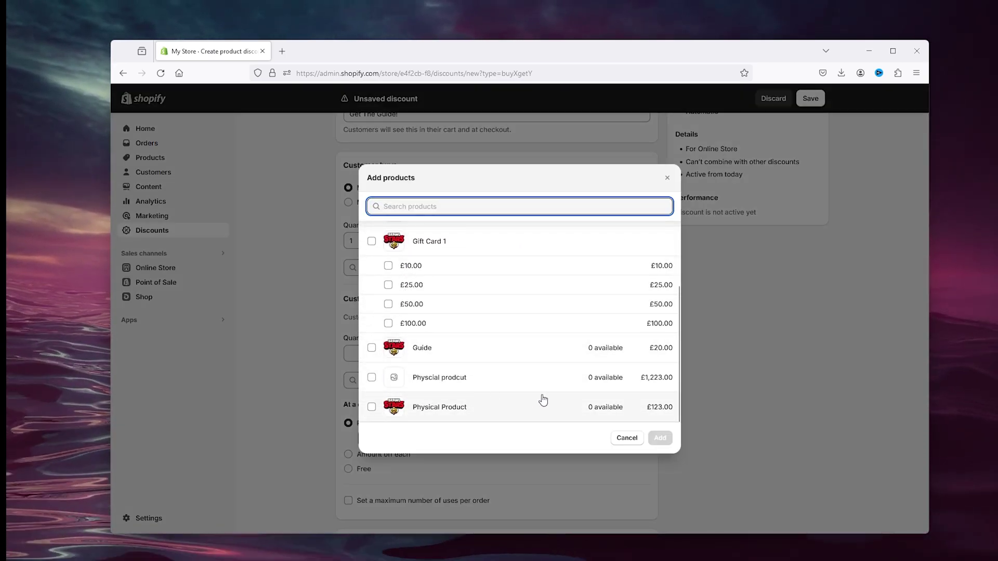
pyautogui.click(371, 378)
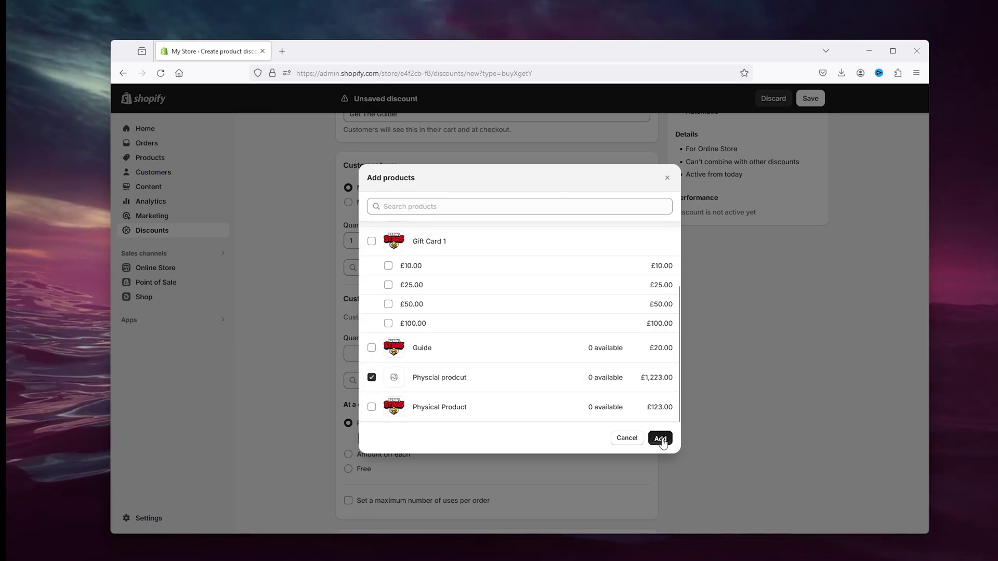
pyautogui.click(660, 440)
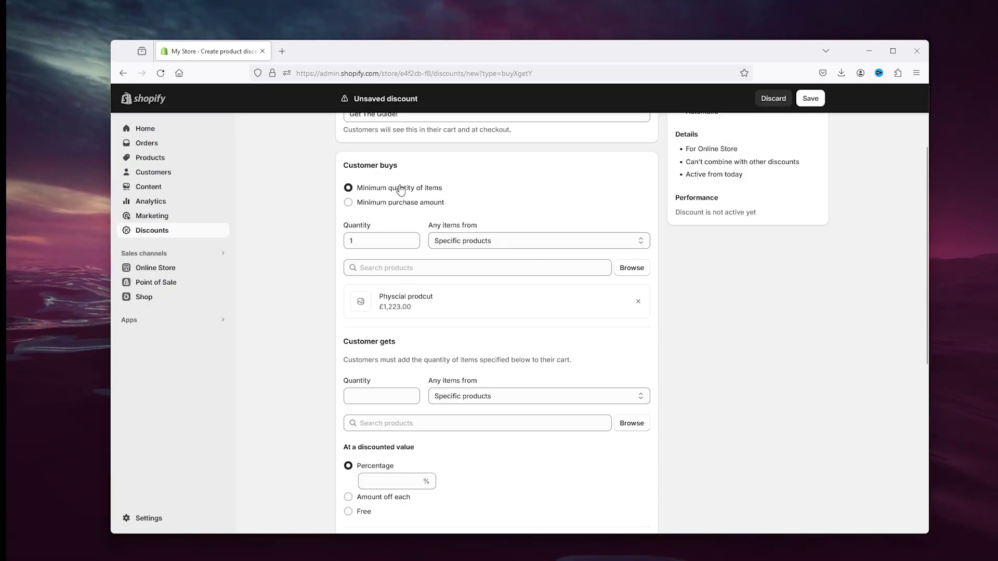
pyautogui.scroll(-3, 436, 165)
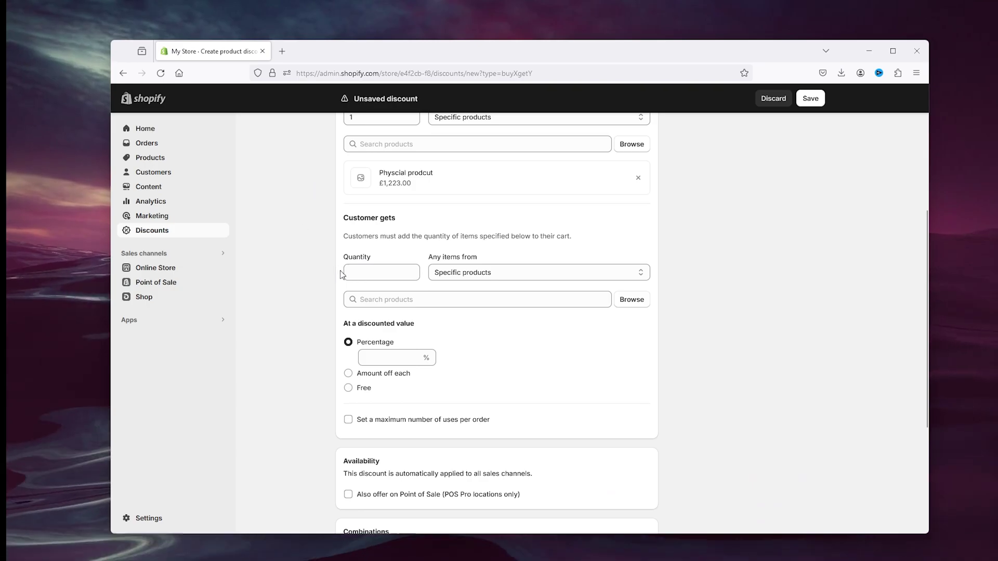
# - Set customers to get 1 Digital product
pyautogui.click(379, 273)
pyautogui.write('1')
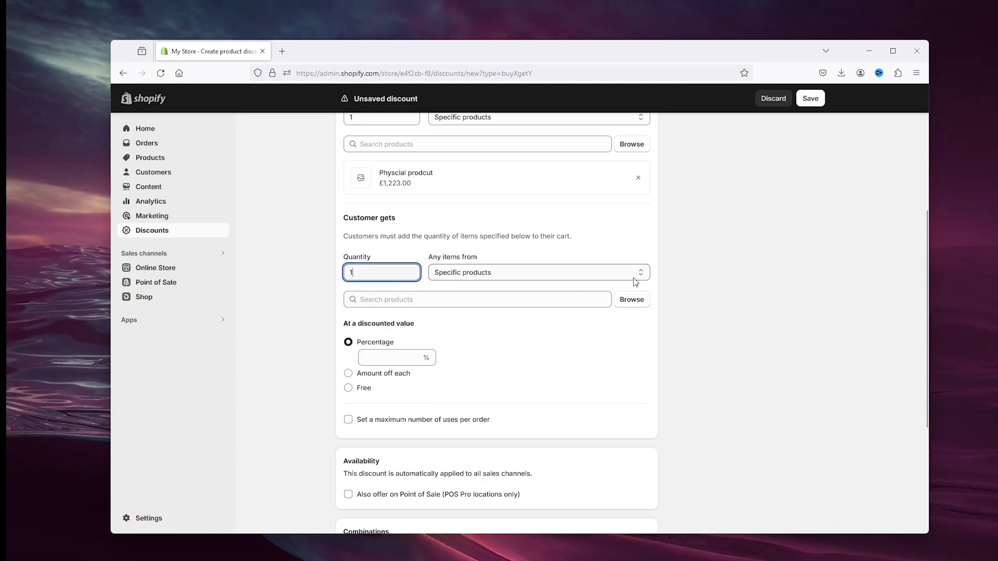
pyautogui.click(635, 302)
pyautogui.scroll(-2, 491, 266)
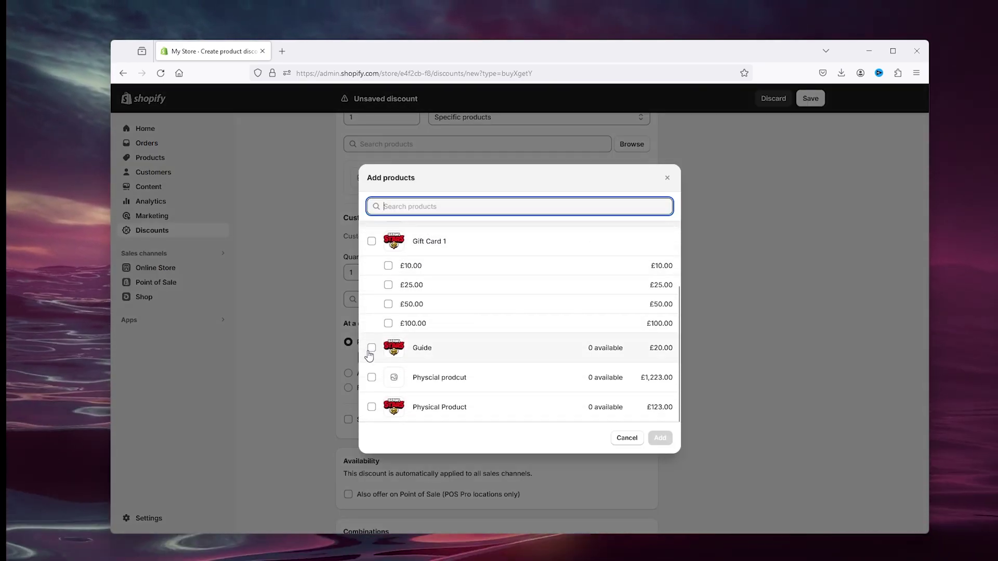
pyautogui.scroll(2, 482, 349)
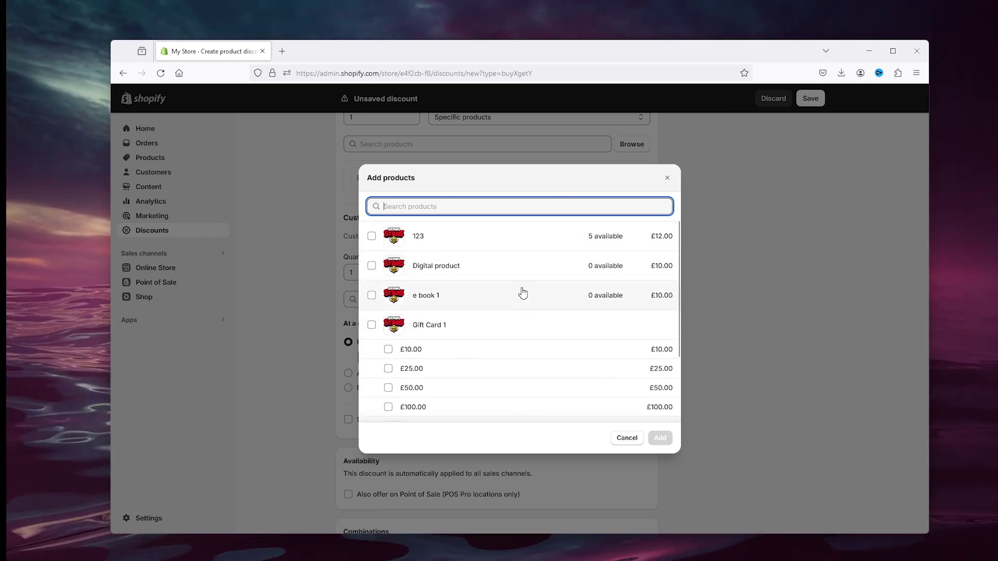
pyautogui.click(372, 266)
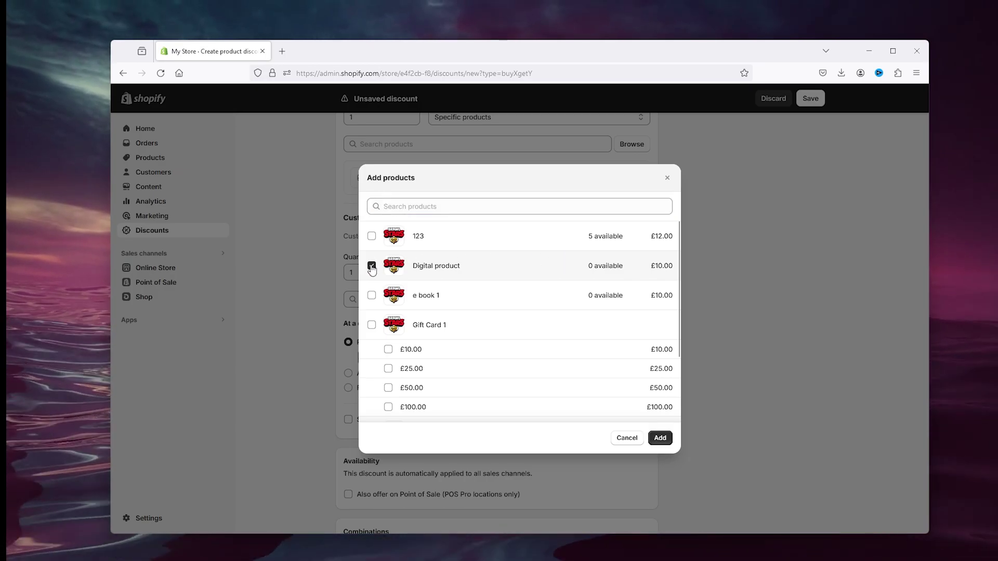
pyautogui.click(660, 439)
pyautogui.scroll(-3, 375, 245)
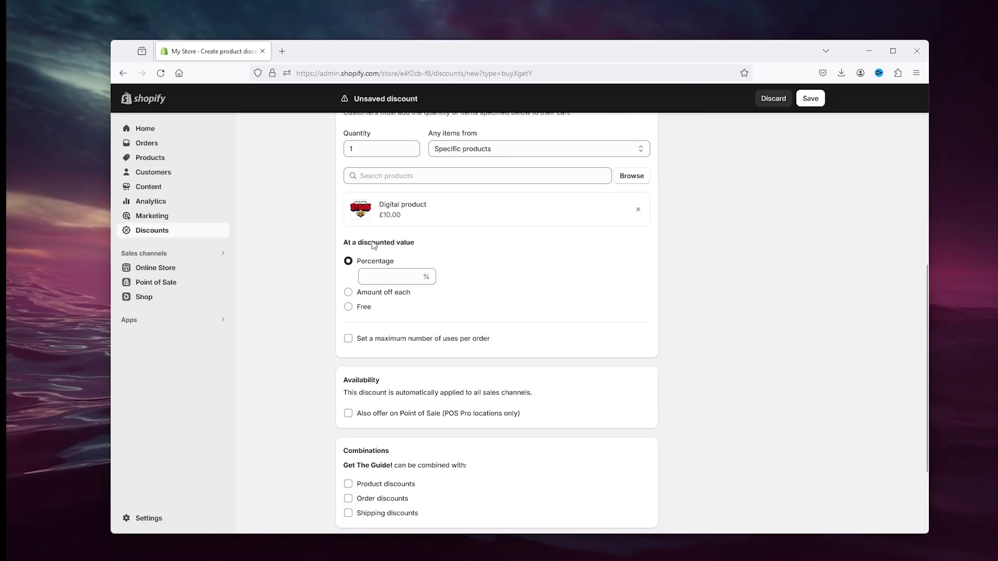
# - Give the received Digital product £10.00 off each item
pyautogui.click(363, 311)
pyautogui.click(370, 285)
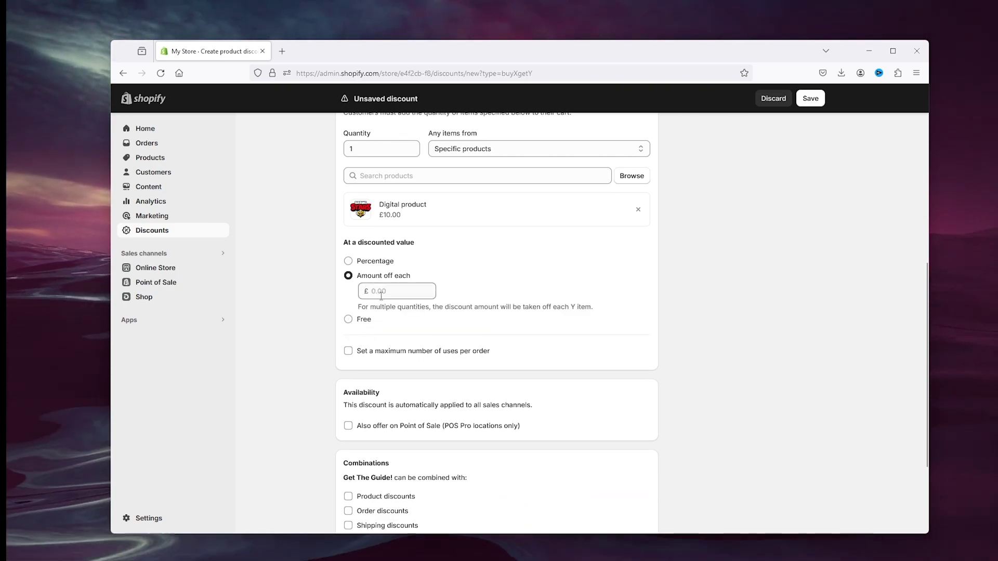
pyautogui.click(381, 296)
pyautogui.write('1')
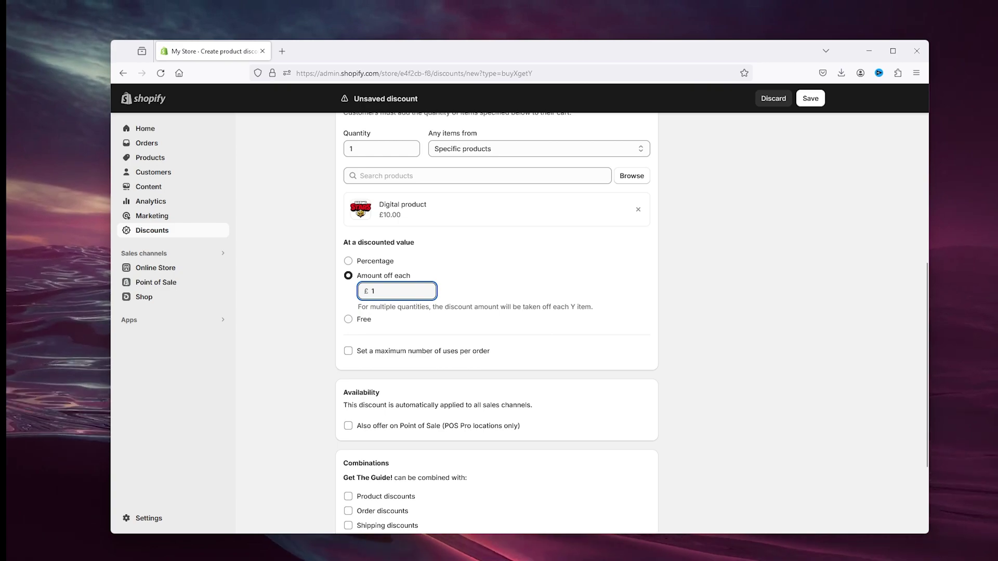
pyautogui.write('0')
pyautogui.click(649, 310)
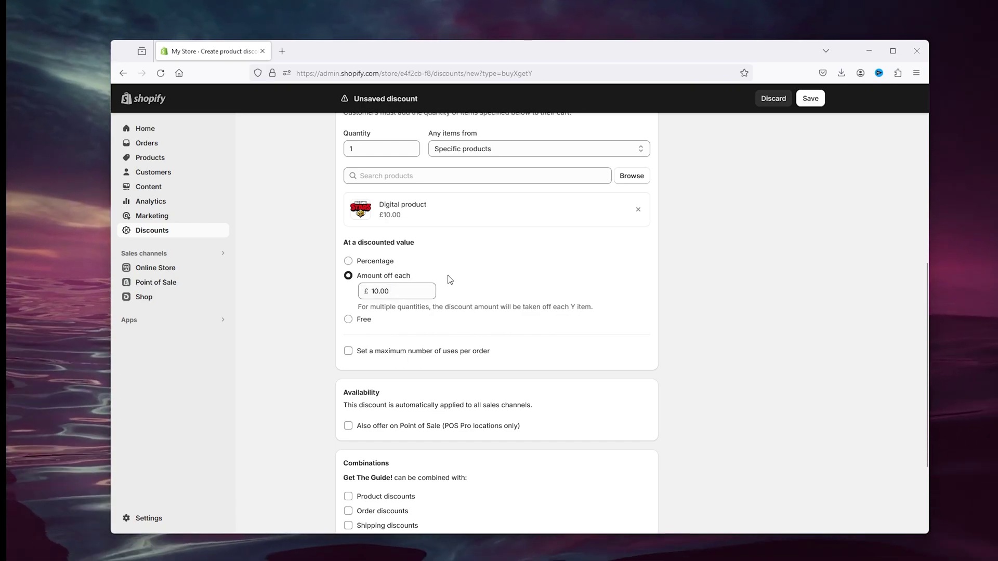
# - Enable Point of Sale and product, order and shipping discount combinations, then save the discount
pyautogui.scroll(-2, 450, 280)
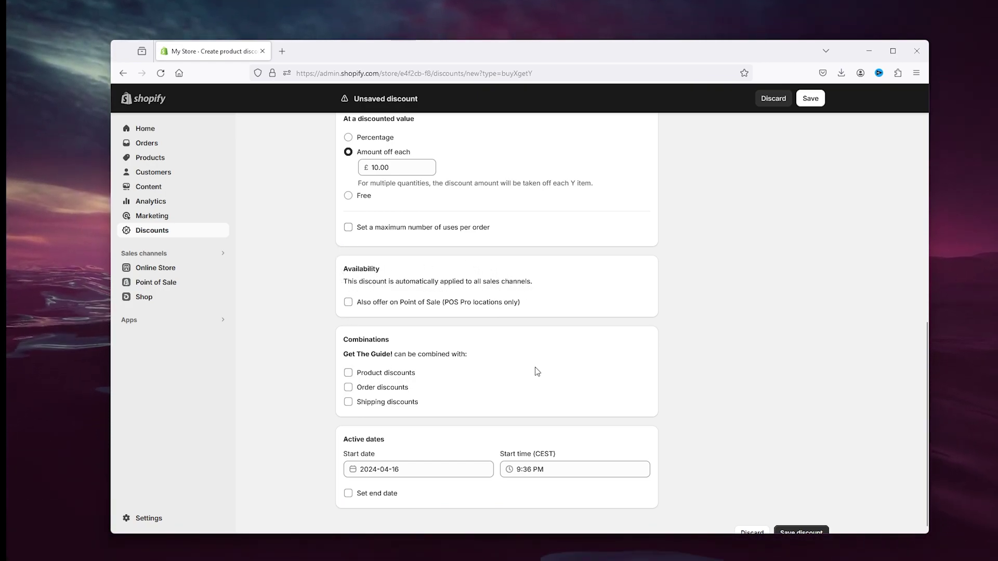
pyautogui.click(362, 307)
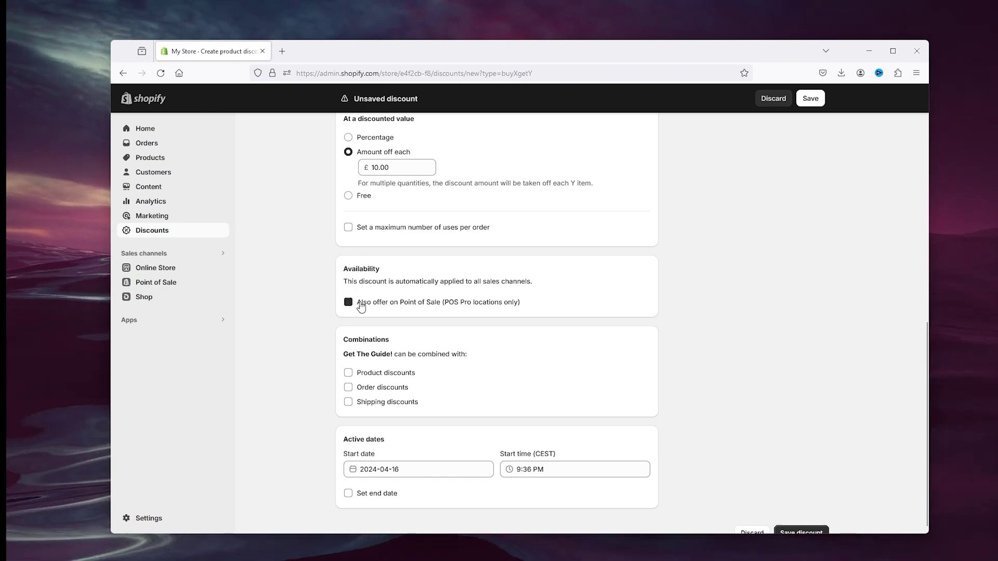
pyautogui.scroll(-1, 361, 307)
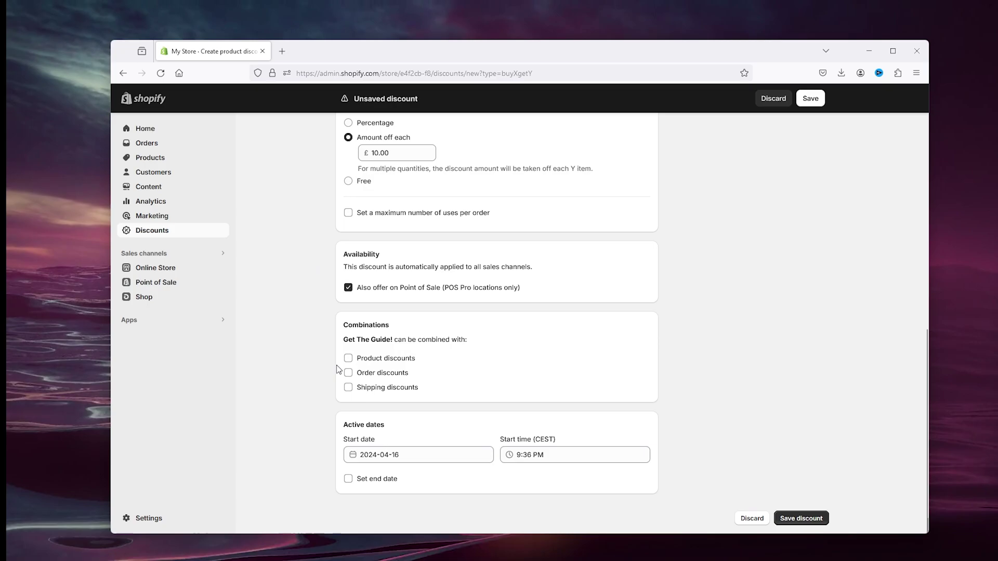
pyautogui.click(348, 360)
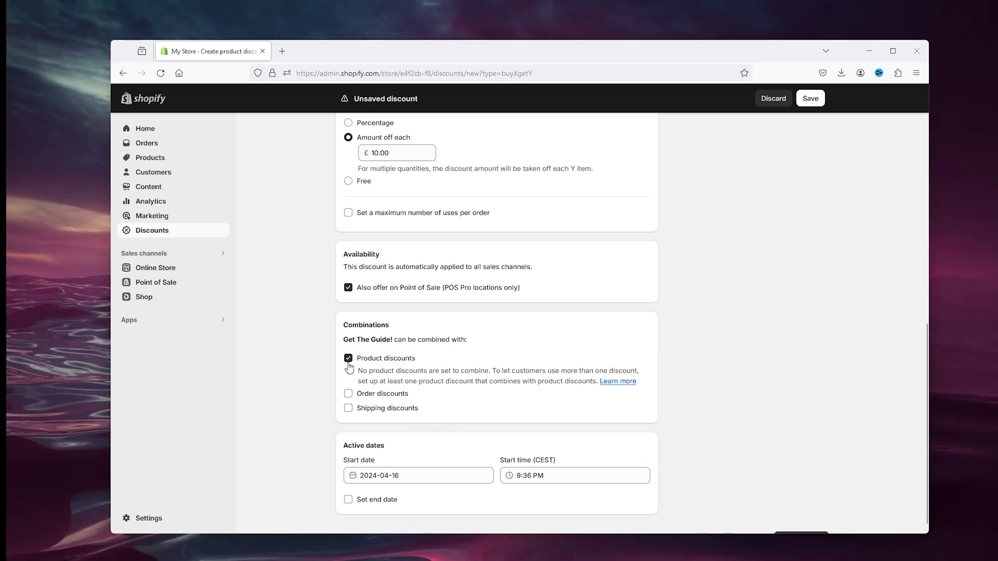
pyautogui.click(358, 396)
pyautogui.click(348, 473)
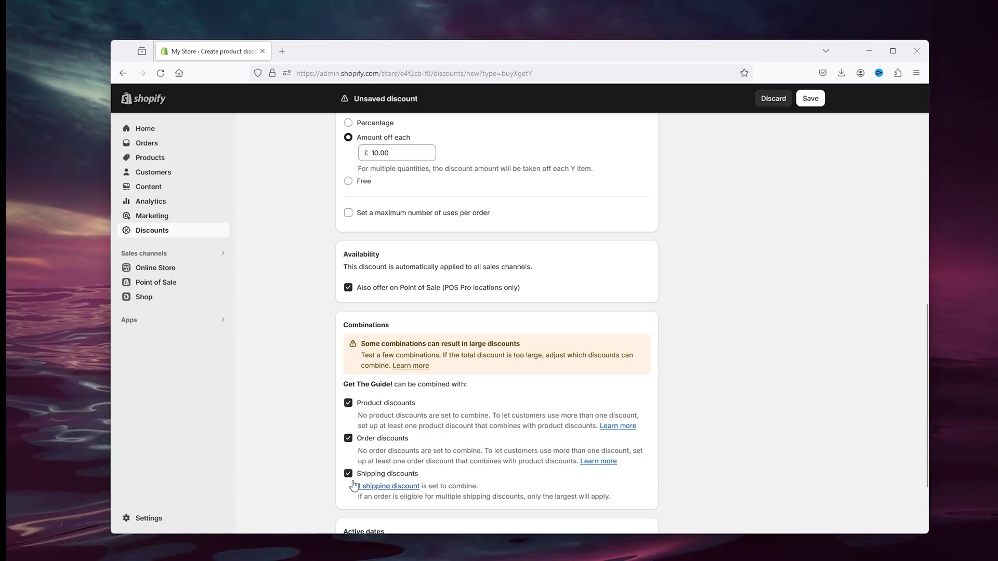
pyautogui.scroll(15, 571, 294)
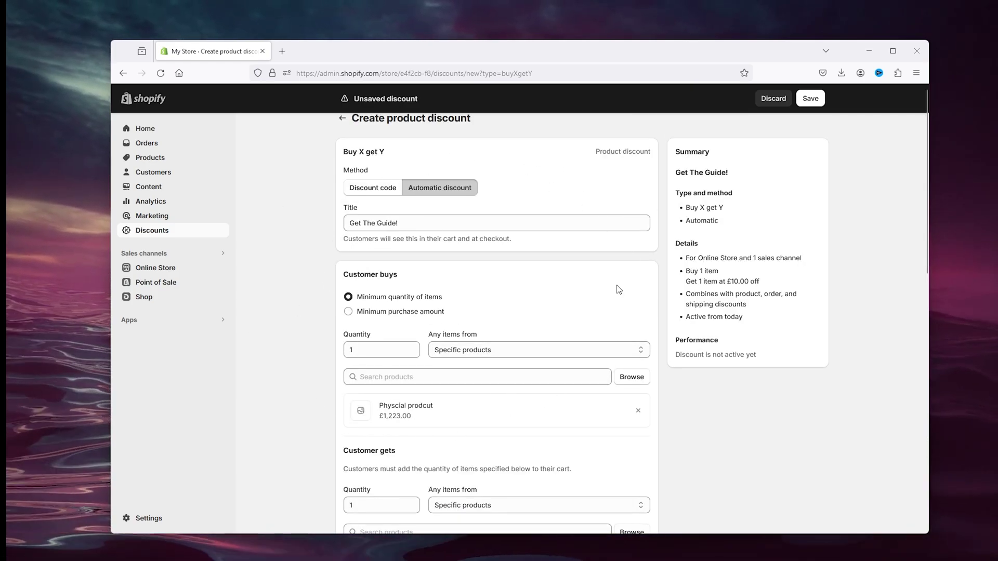
pyautogui.scroll(-15, 494, 190)
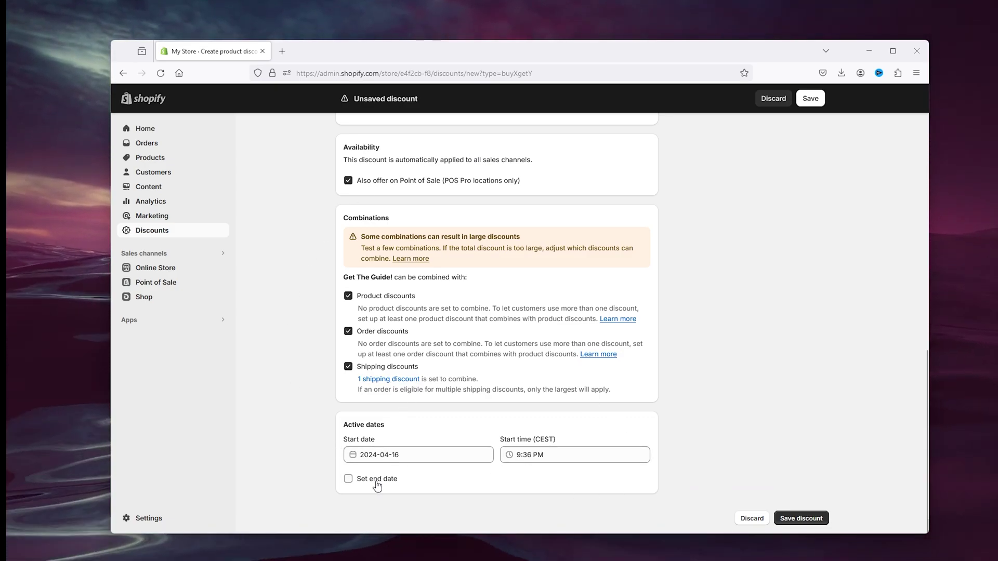
pyautogui.click(801, 519)
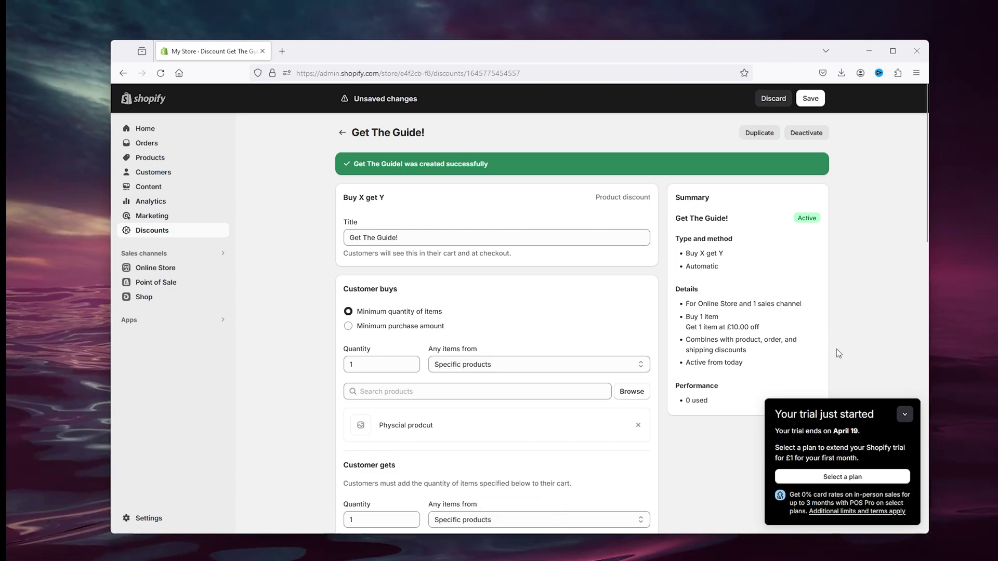
# - Collapse the trial popup and check 'Get The Guide!' is Active: buy 1 Physcial prodcut, get Digital product £10.00 off
pyautogui.click(905, 415)
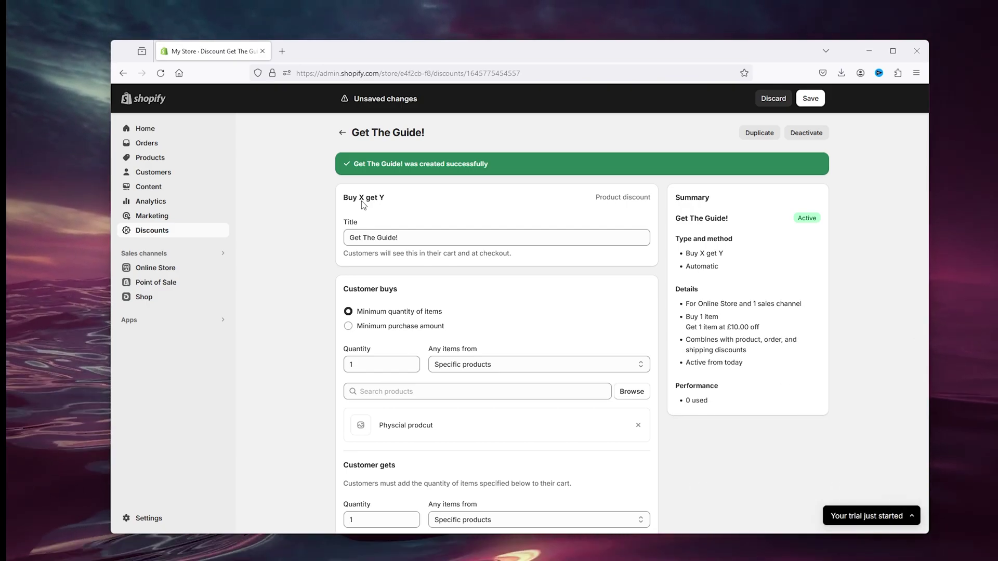
pyautogui.scroll(-2, 467, 291)
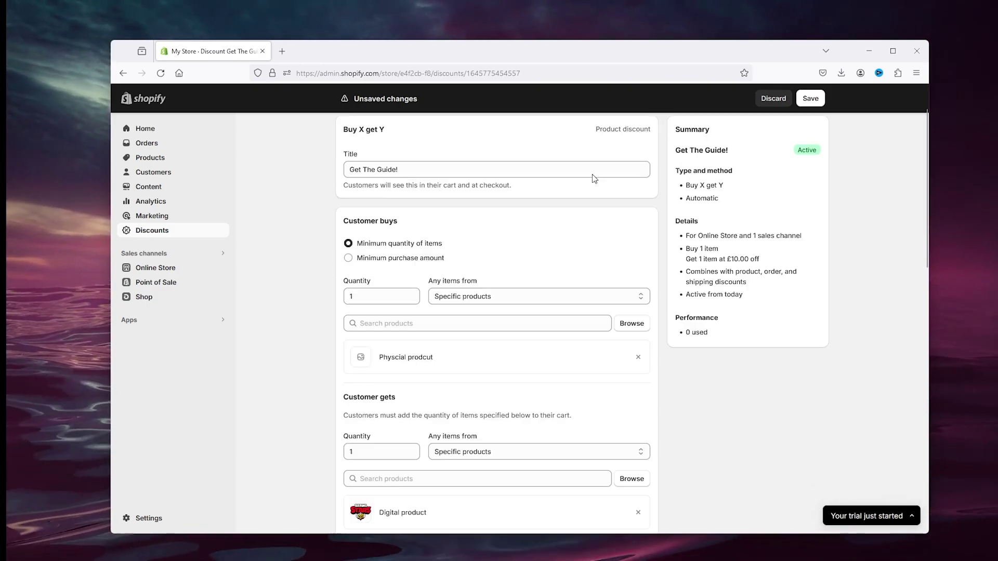
pyautogui.scroll(2, 493, 311)
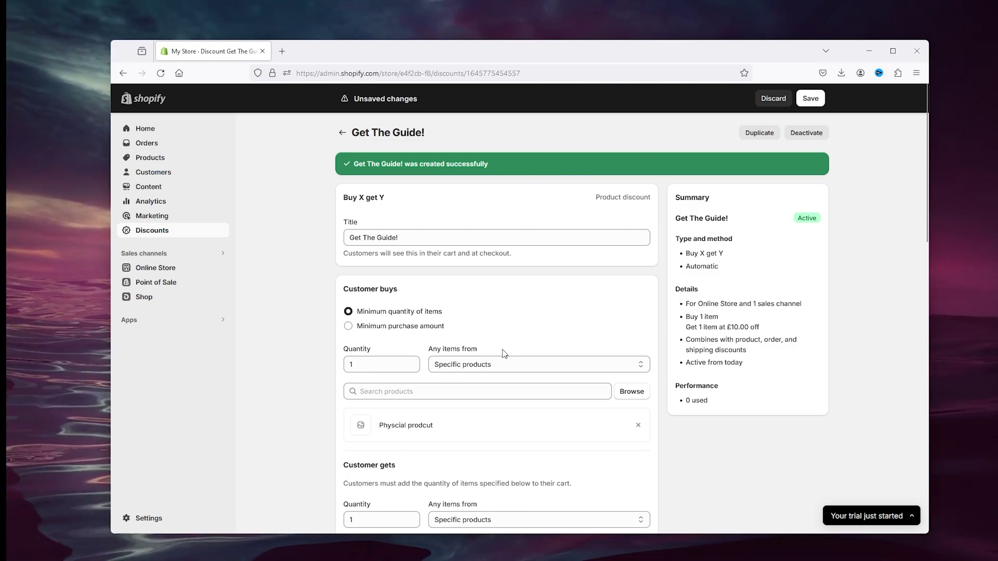